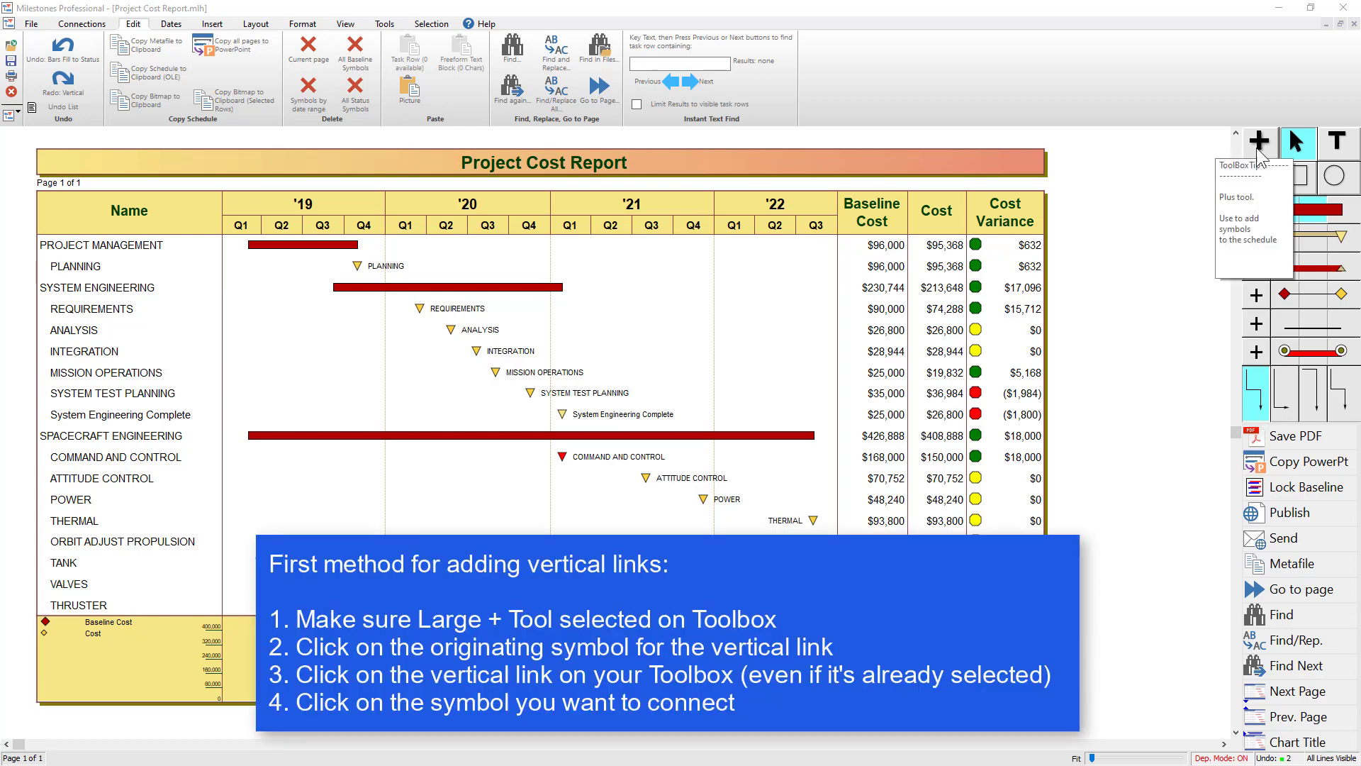
# Link the REQUIREMENTS symbol to the ANALYSIS symbol with the second vertical link style, the down-then-right arrow
pyautogui.click(1259, 146)
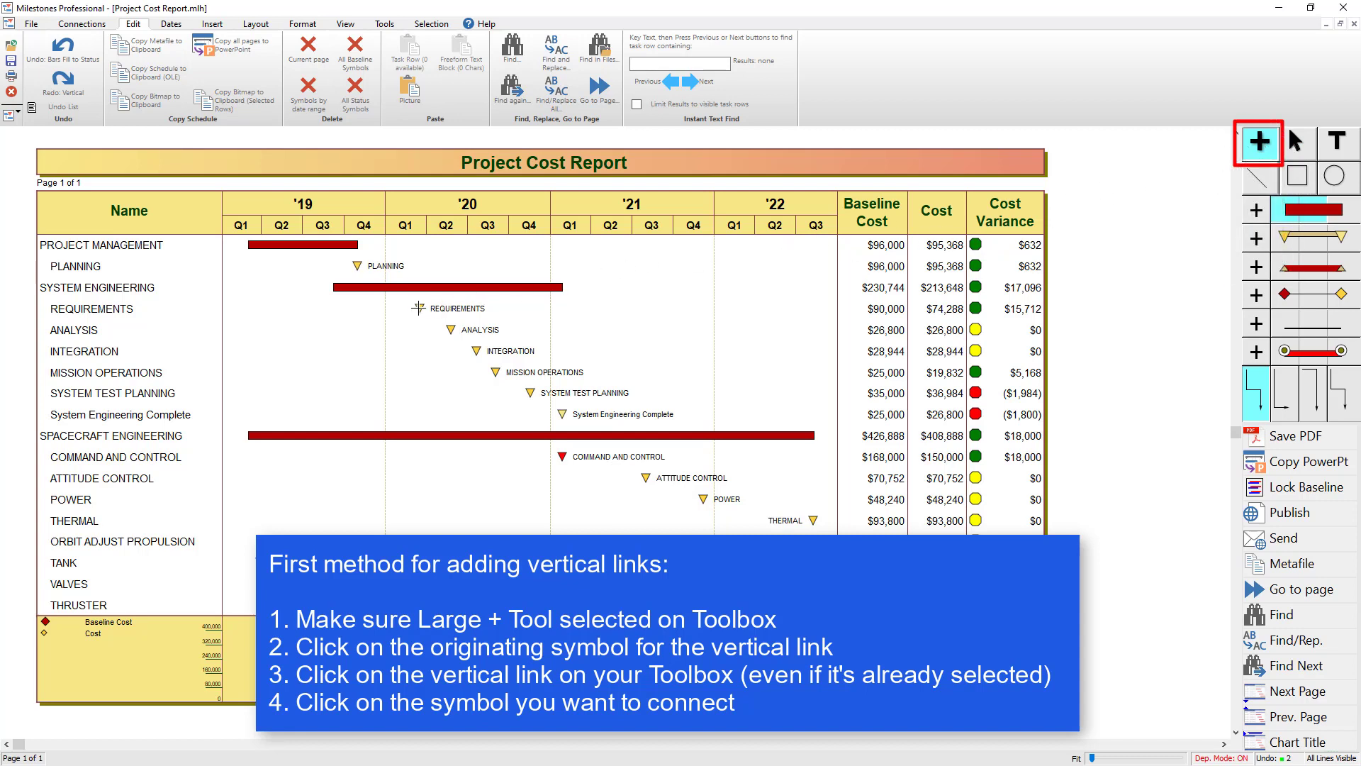
pyautogui.click(419, 307)
pyautogui.click(420, 307)
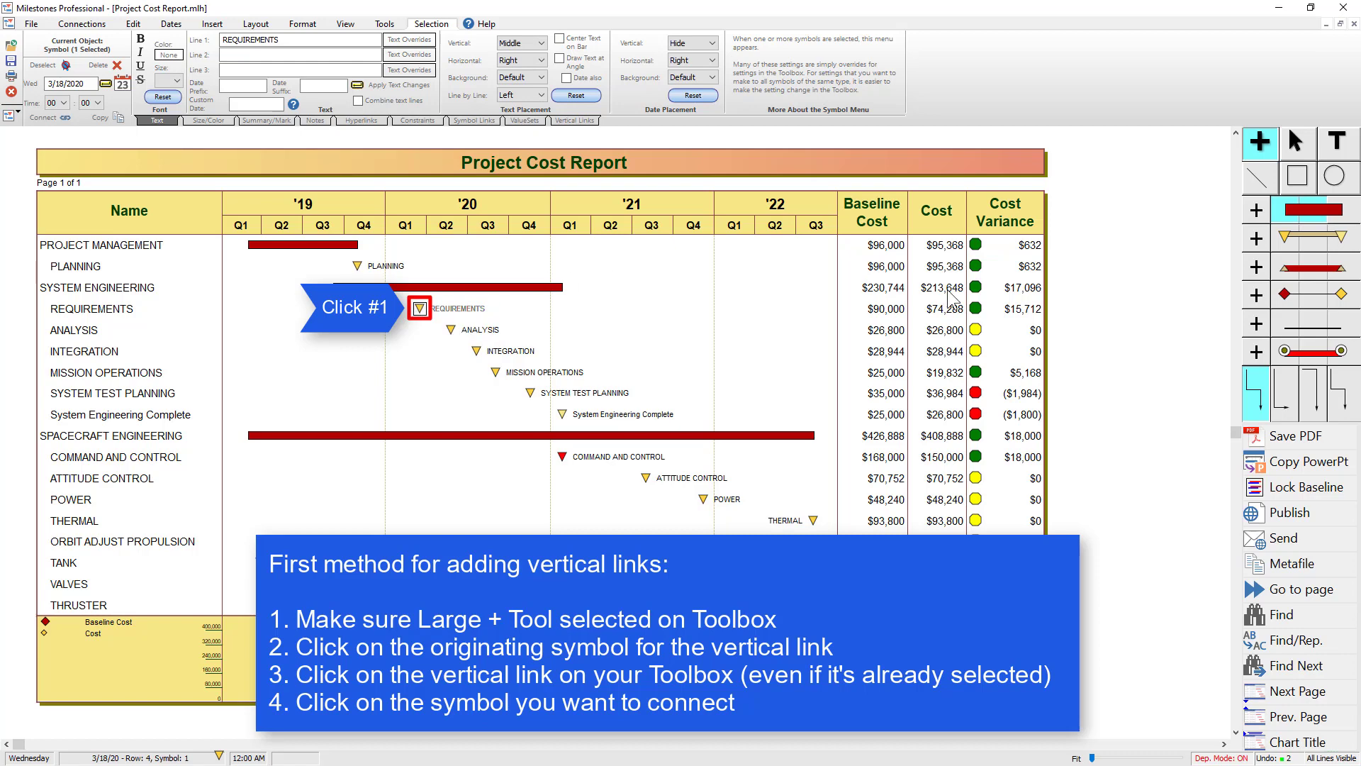
pyautogui.click(1286, 397)
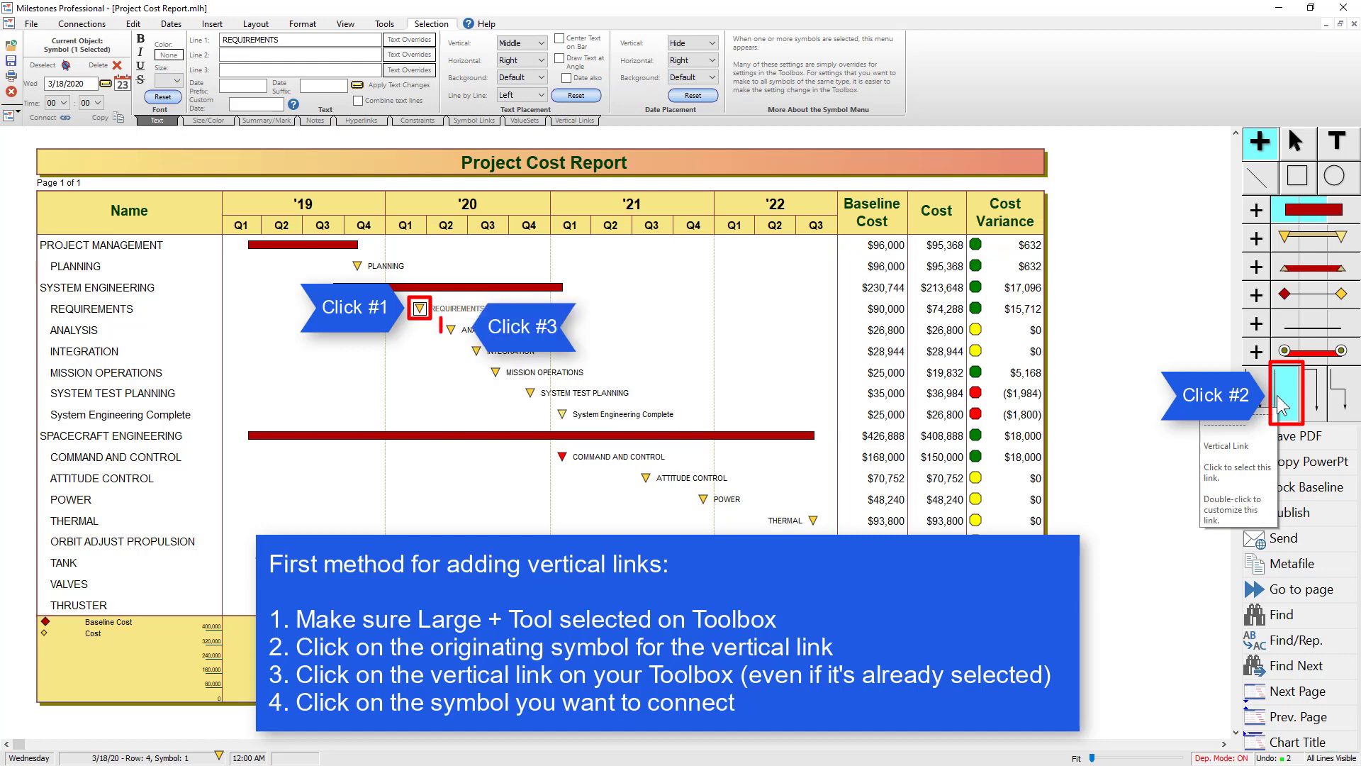
pyautogui.click(451, 328)
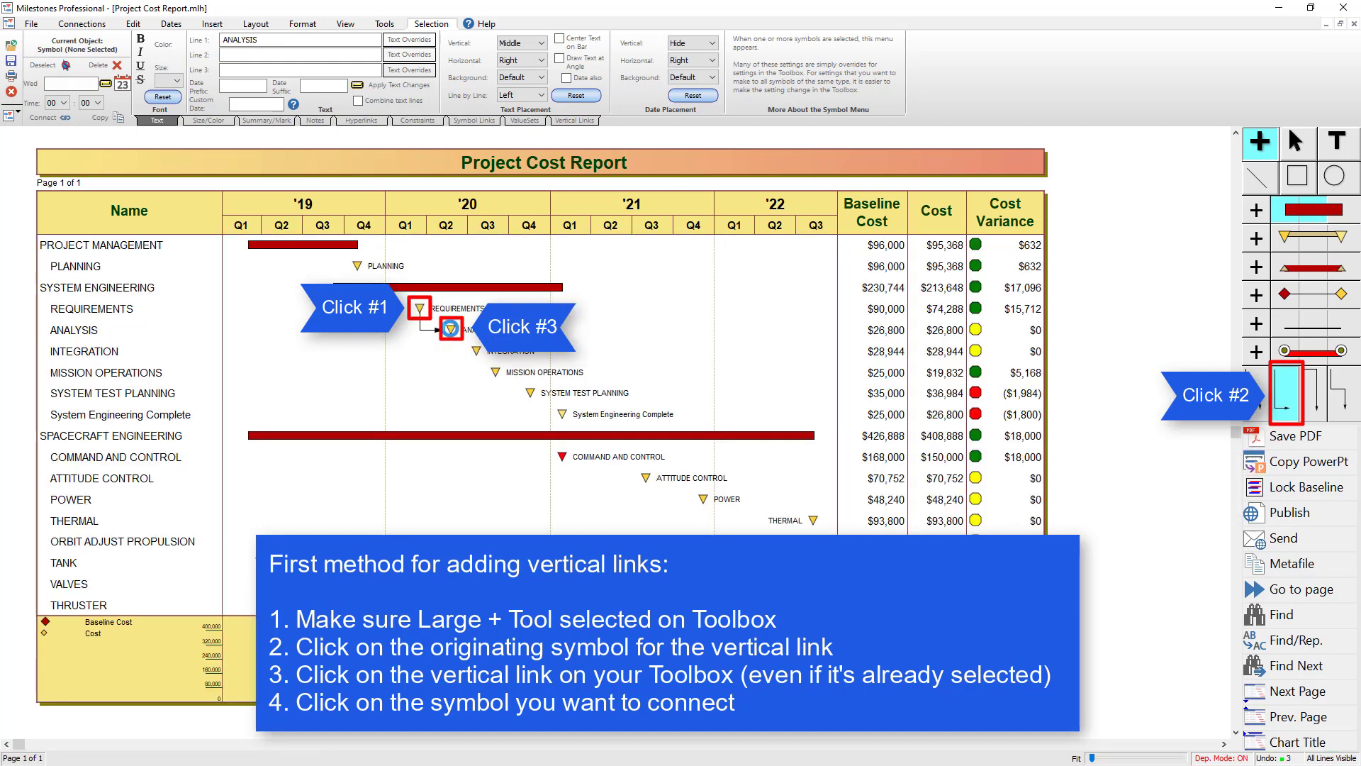
# Link the ANALYSIS symbol to the INTEGRATION symbol with the same down-then-right vertical link style
pyautogui.click(451, 328)
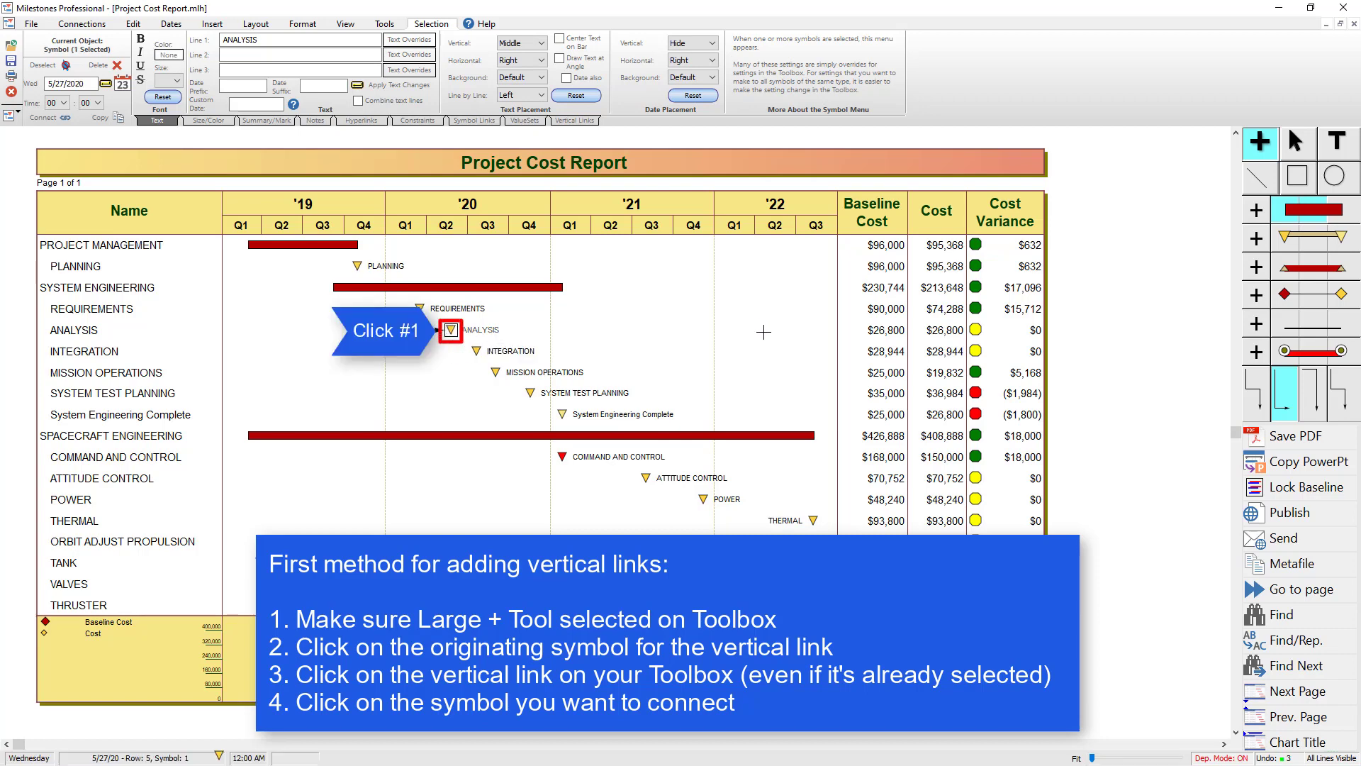
pyautogui.click(1287, 405)
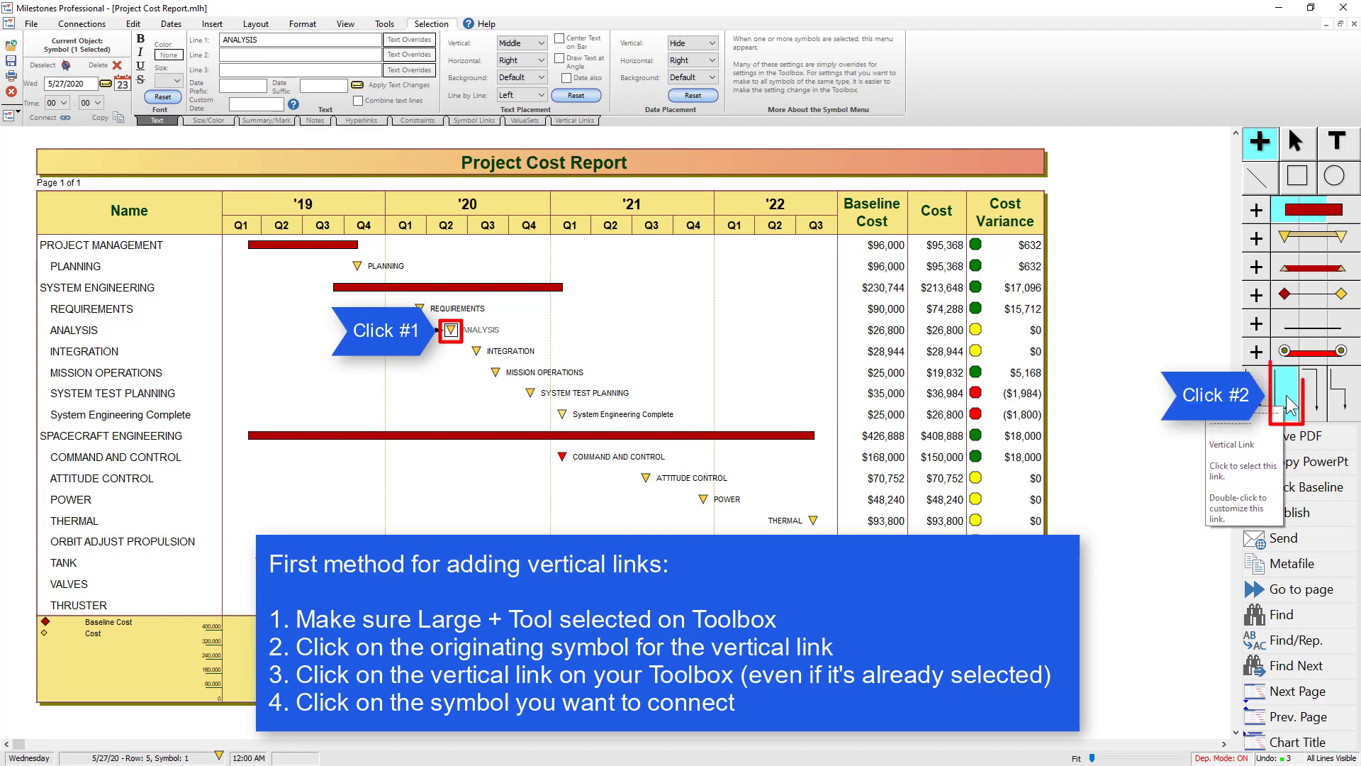
pyautogui.click(477, 350)
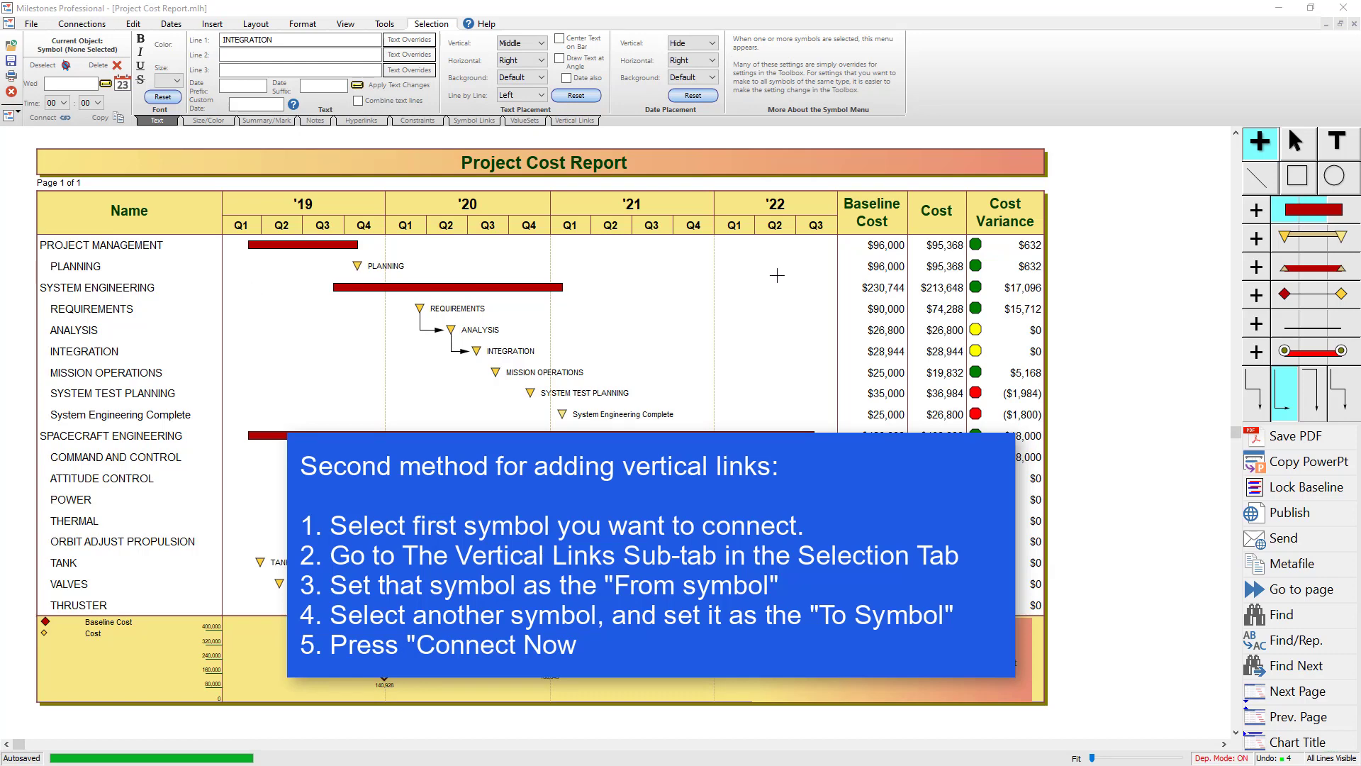
# Create a vertical link with the INTEGRATION symbol as From Symbol and the MISSION OPERATIONS symbol as To Symbol
pyautogui.click(1294, 143)
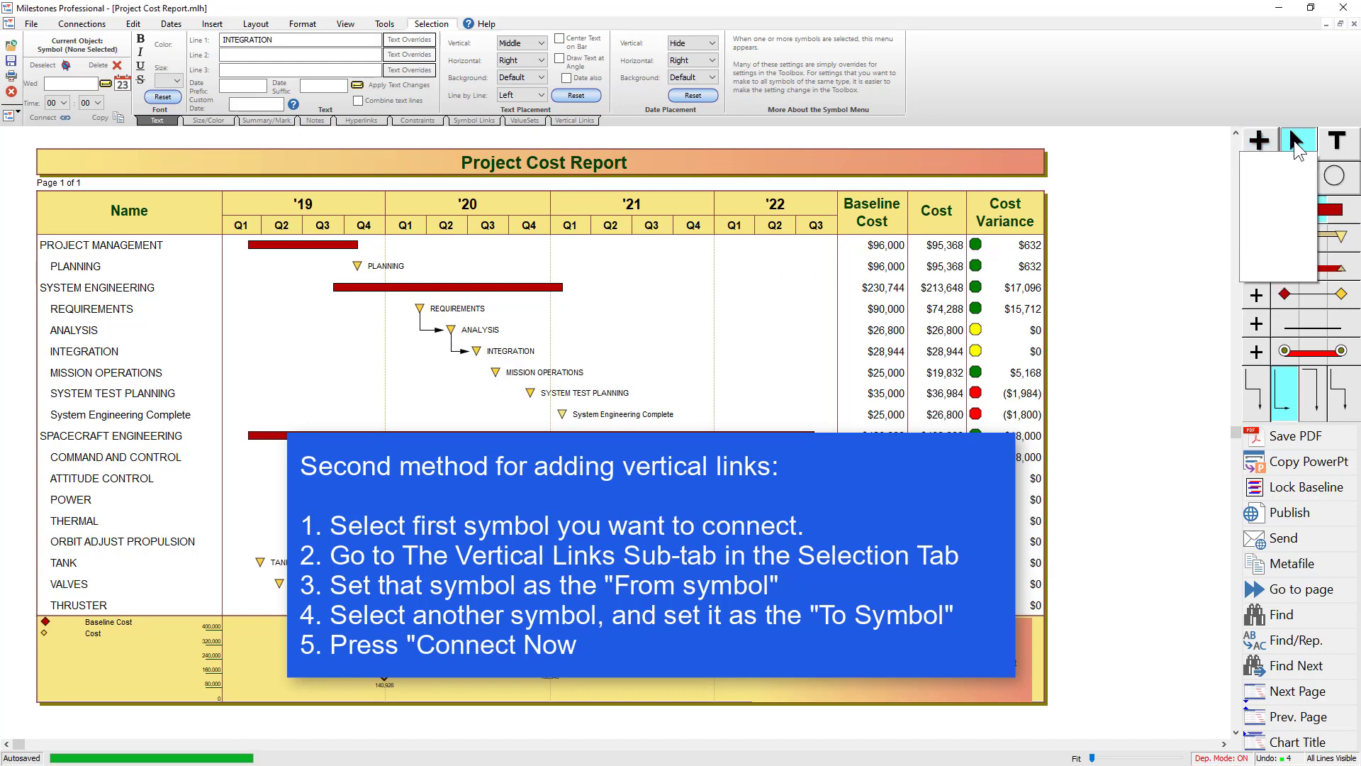
pyautogui.click(477, 352)
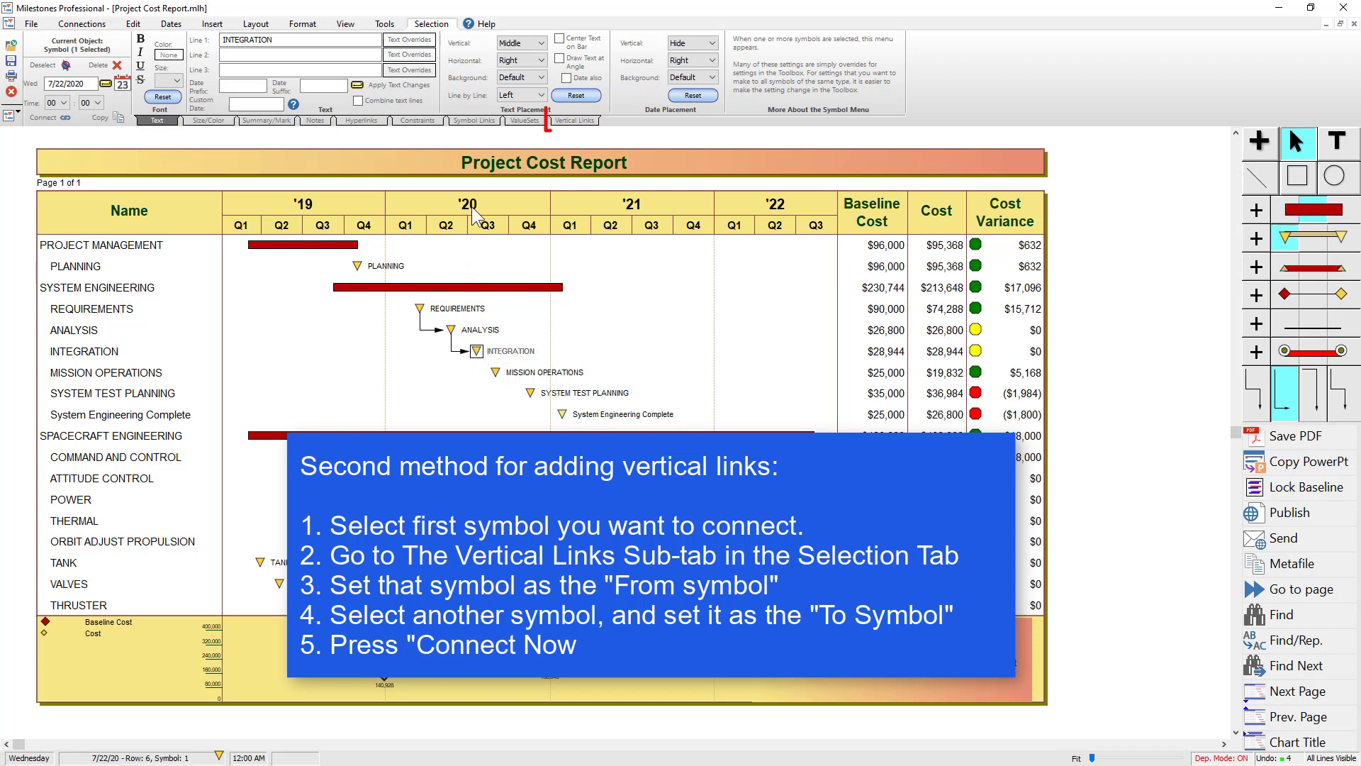
pyautogui.click(583, 122)
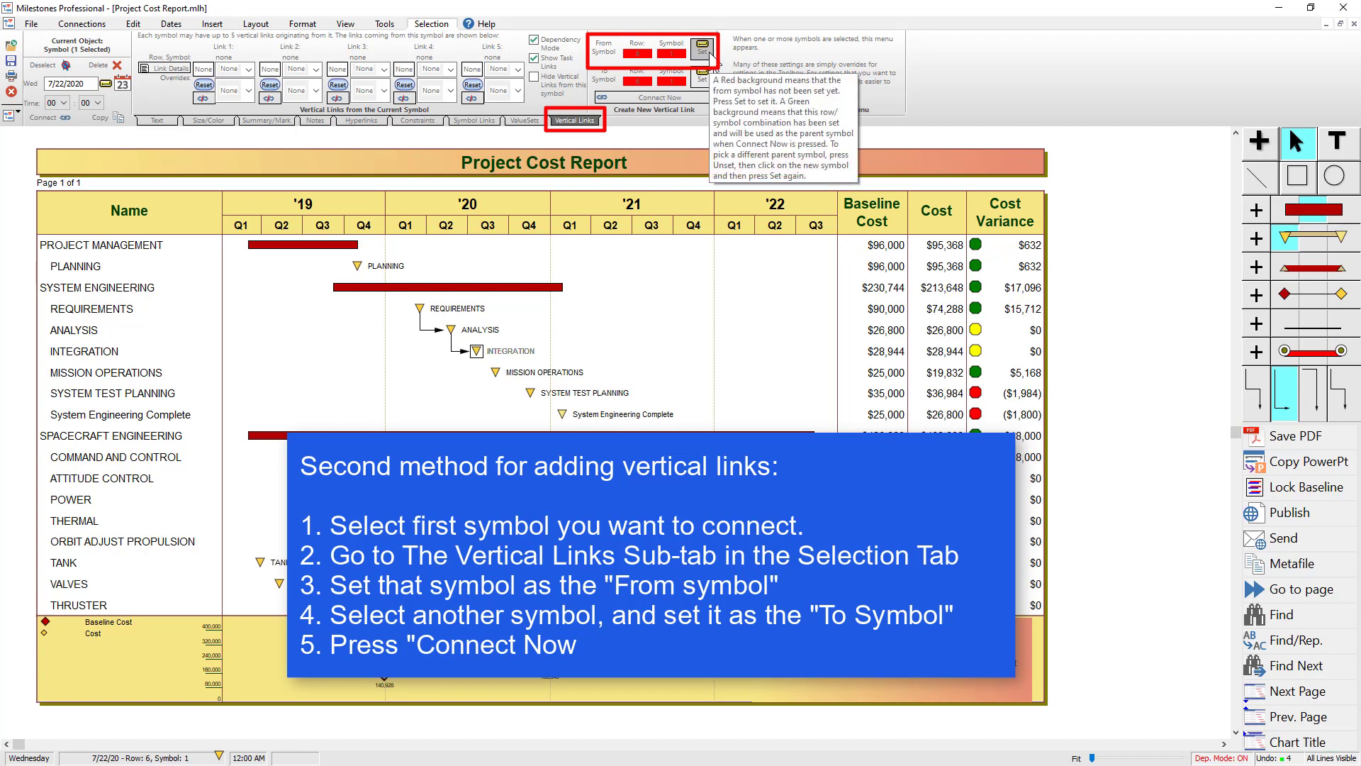
pyautogui.click(708, 53)
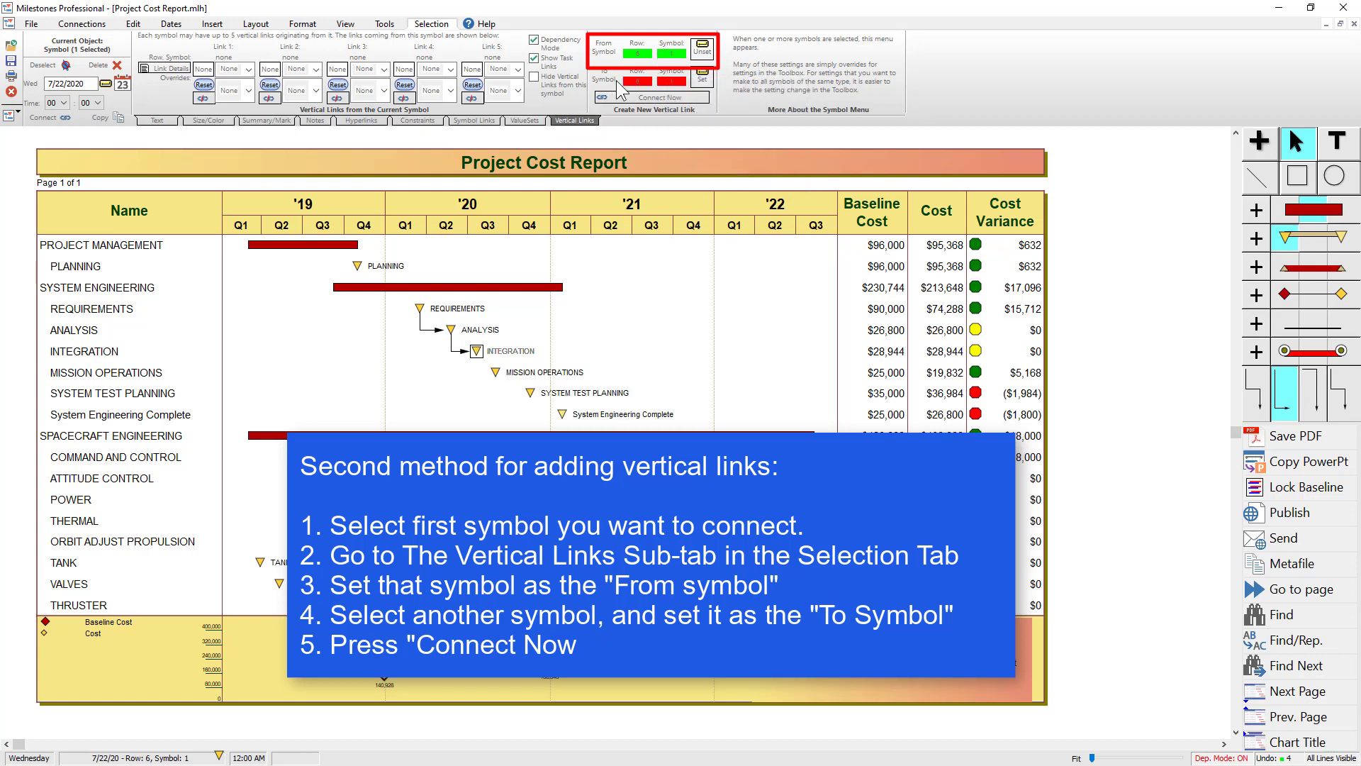
pyautogui.click(496, 372)
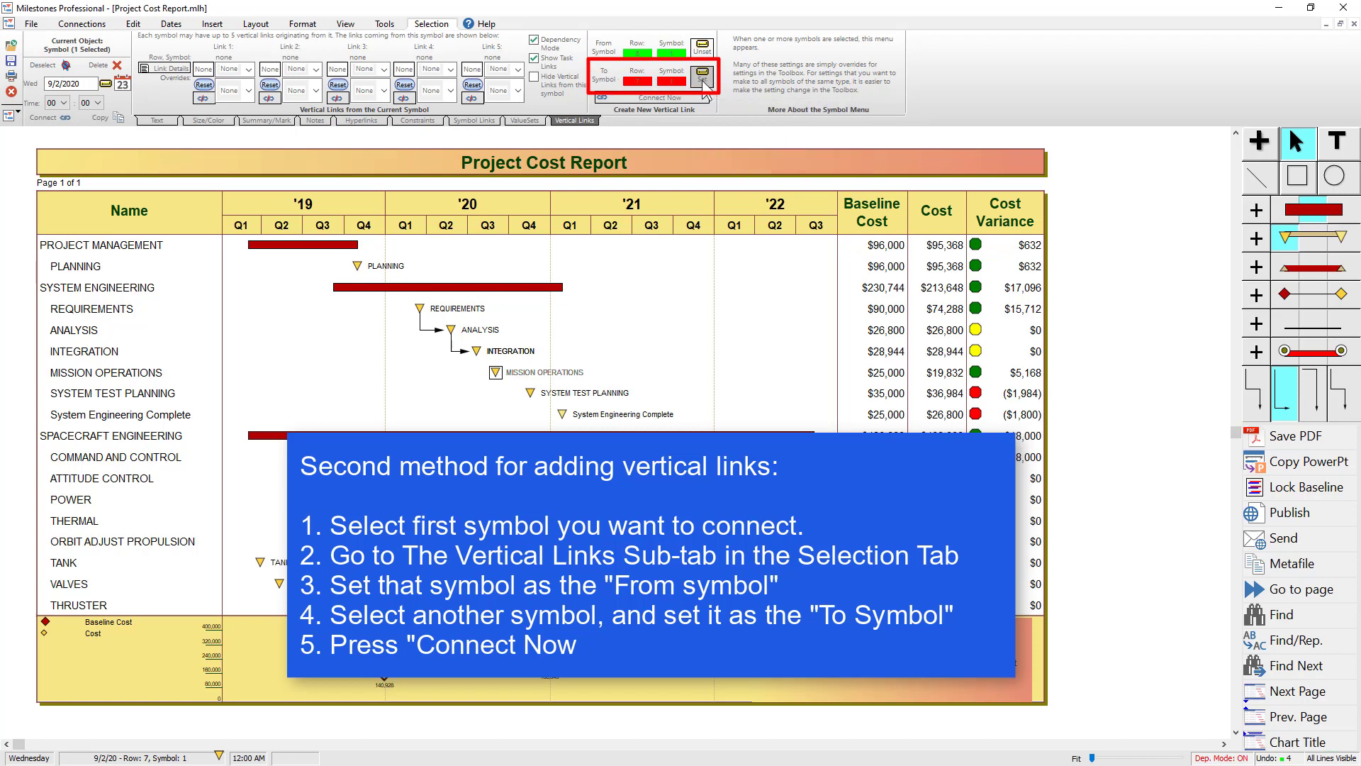
pyautogui.click(704, 77)
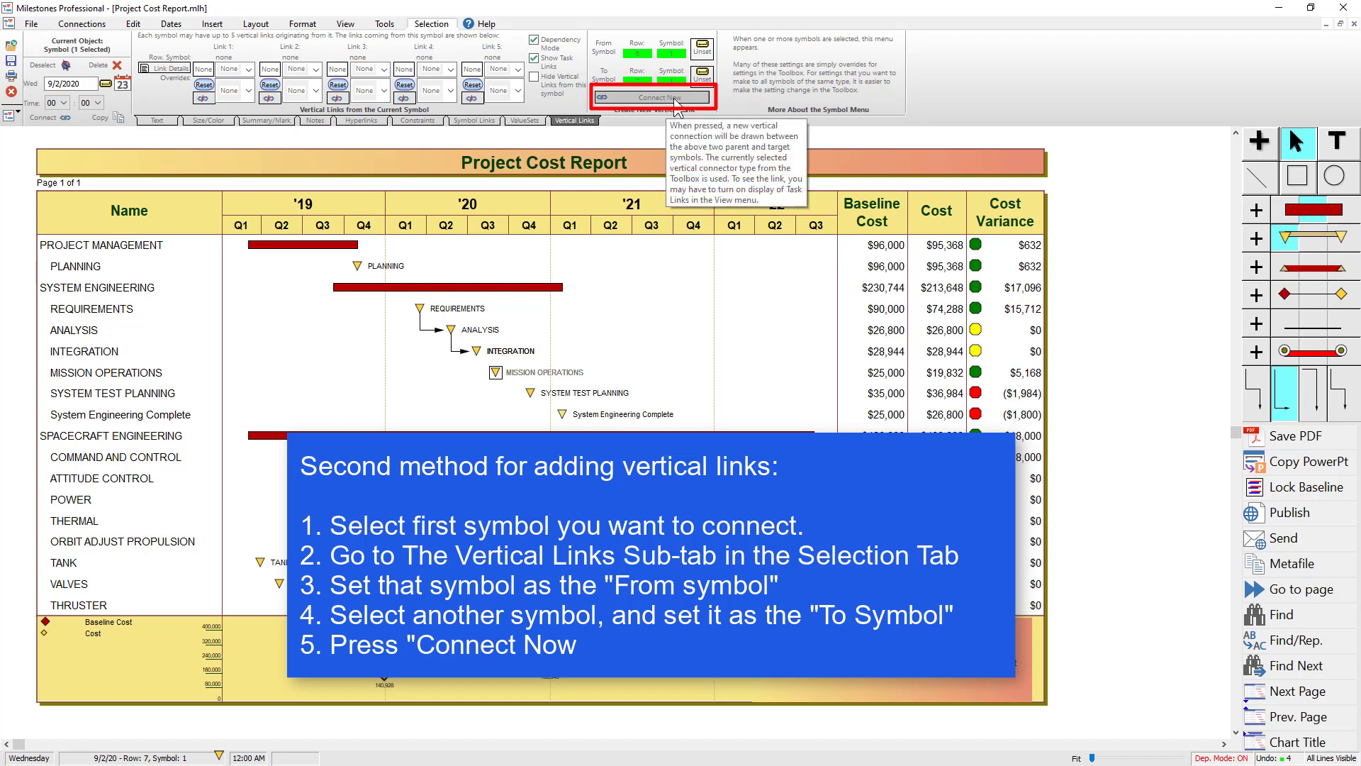
pyautogui.click(675, 99)
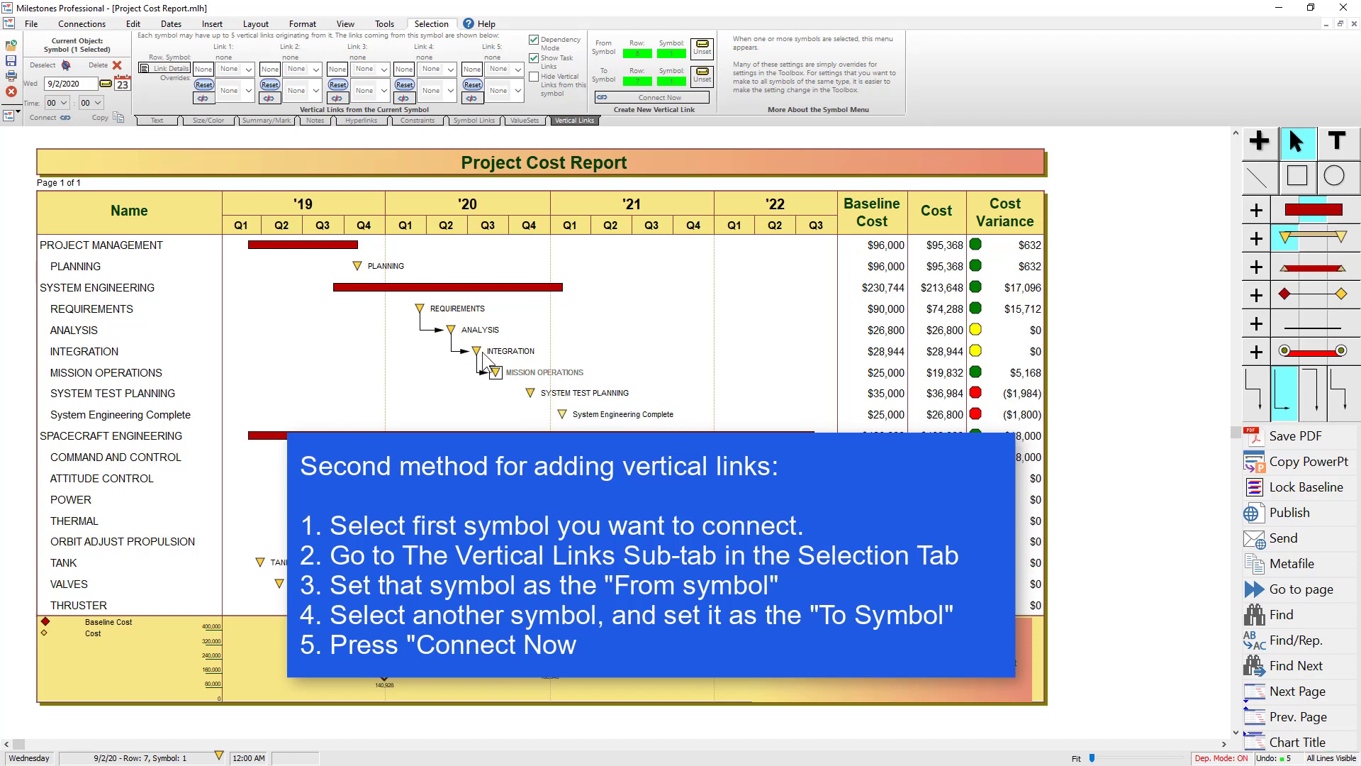
# Replace the To Symbol with the SYSTEM TEST PLANNING symbol and connect it, keeping INTEGRATION as the From Symbol
pyautogui.click(531, 394)
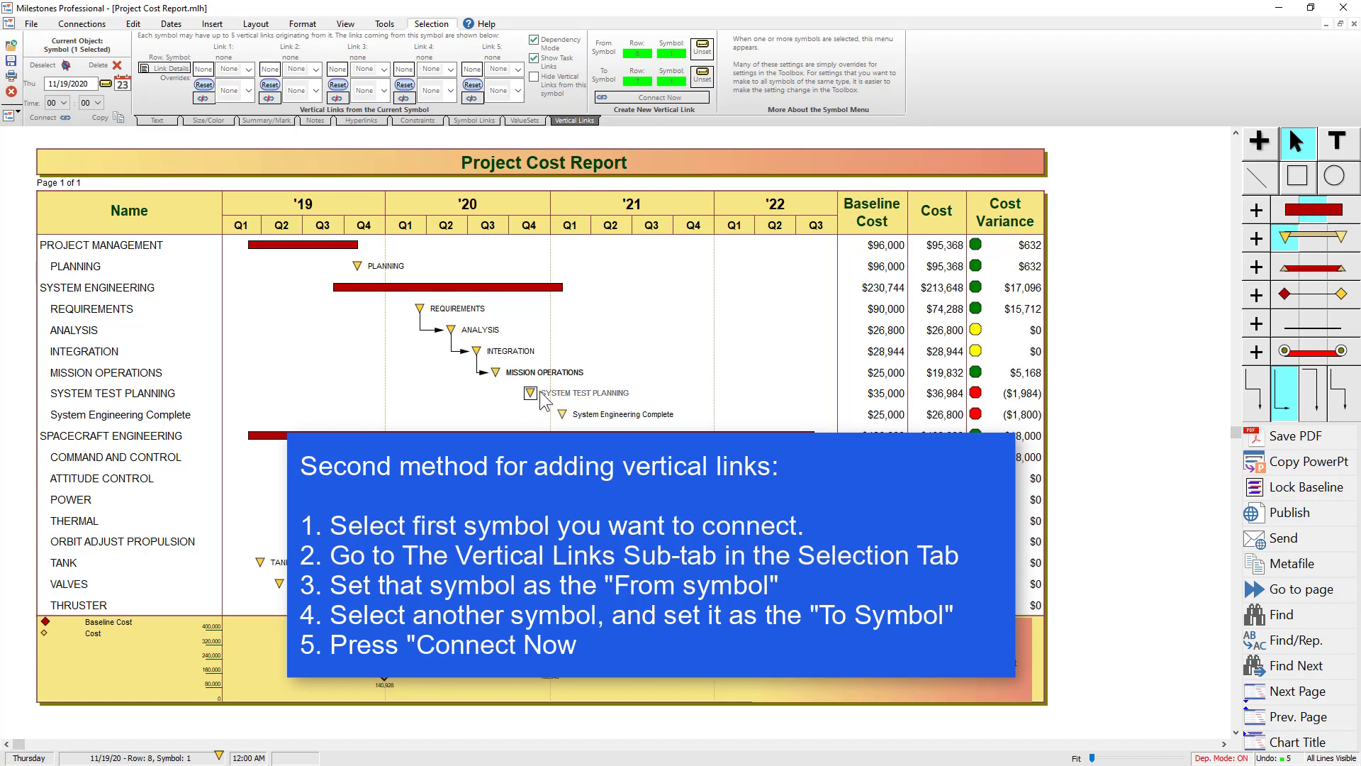
pyautogui.click(704, 77)
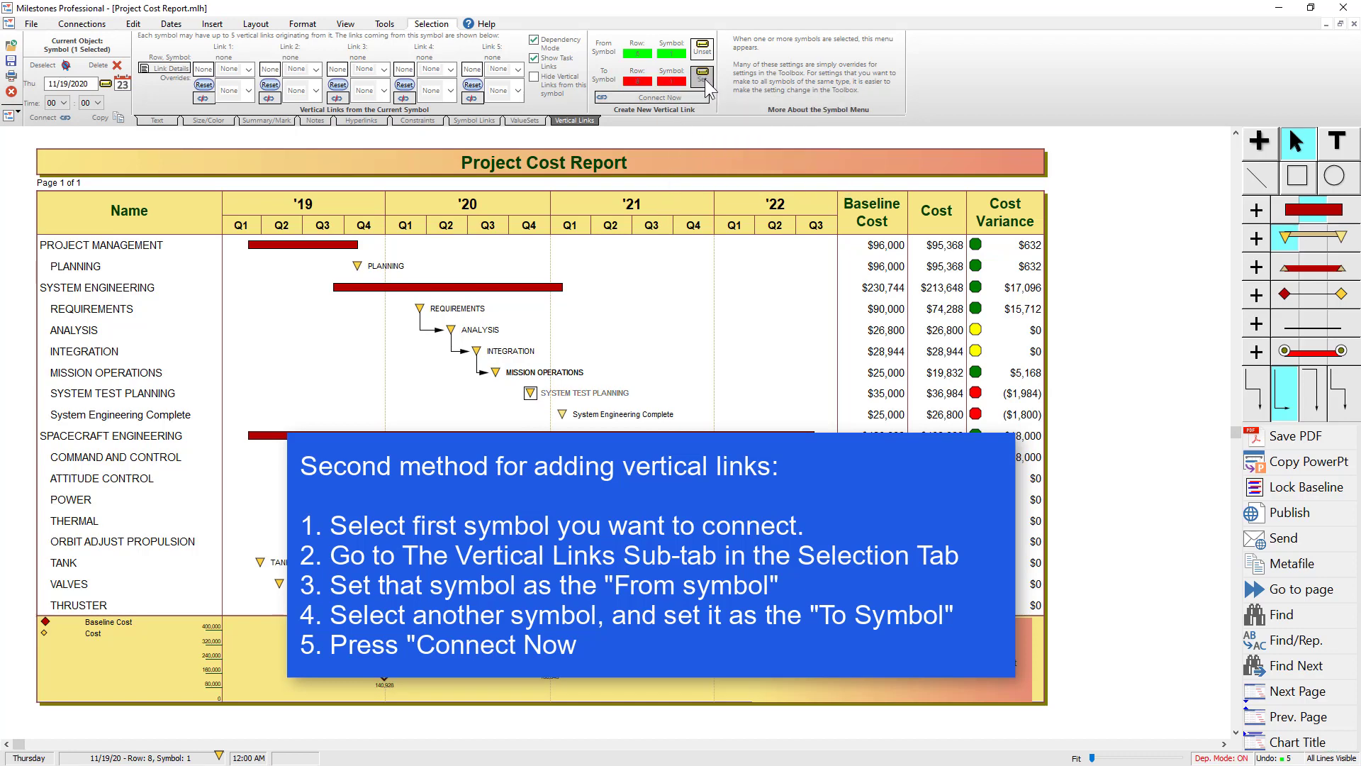
pyautogui.click(703, 78)
pyautogui.click(653, 101)
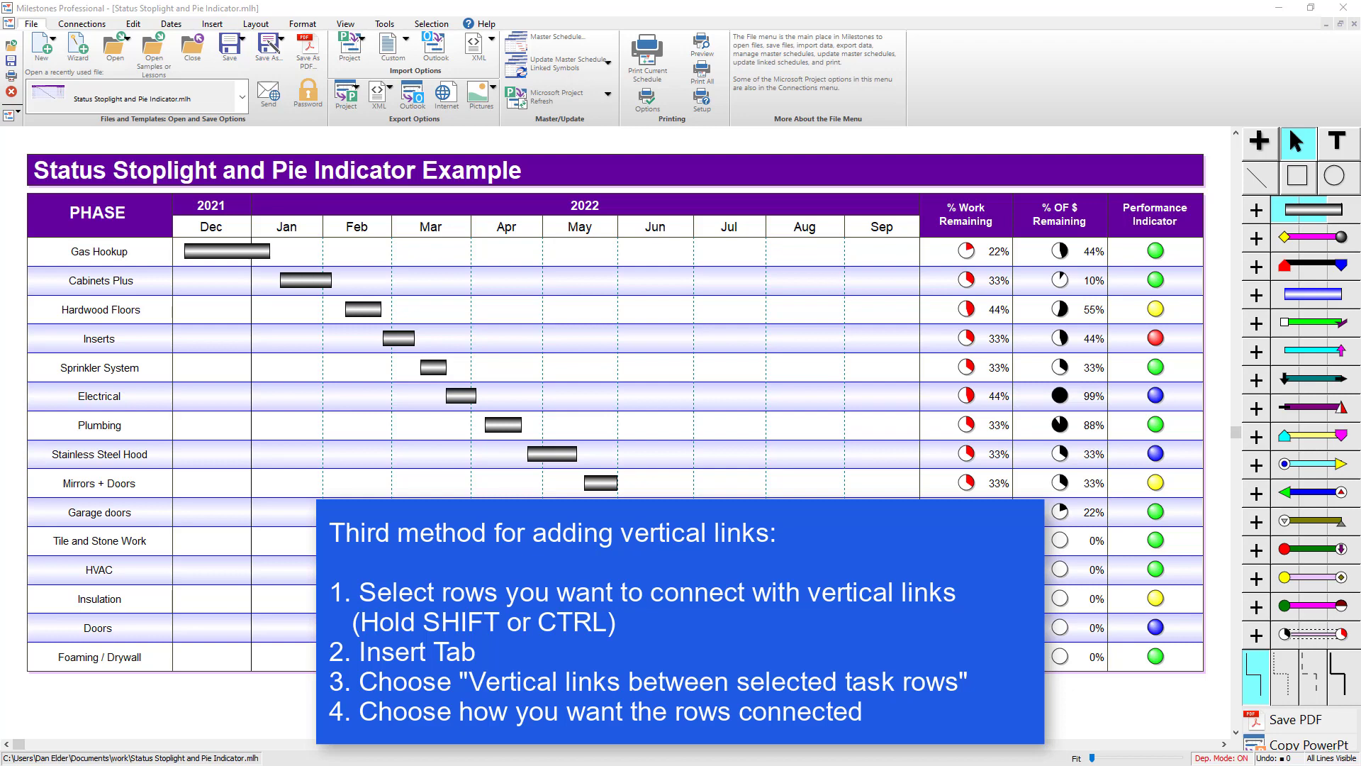
# Create downward Finish to Start vertical links between normal symbols on the task rows from Gas Hookup through Garage doors
pyautogui.click(216, 25)
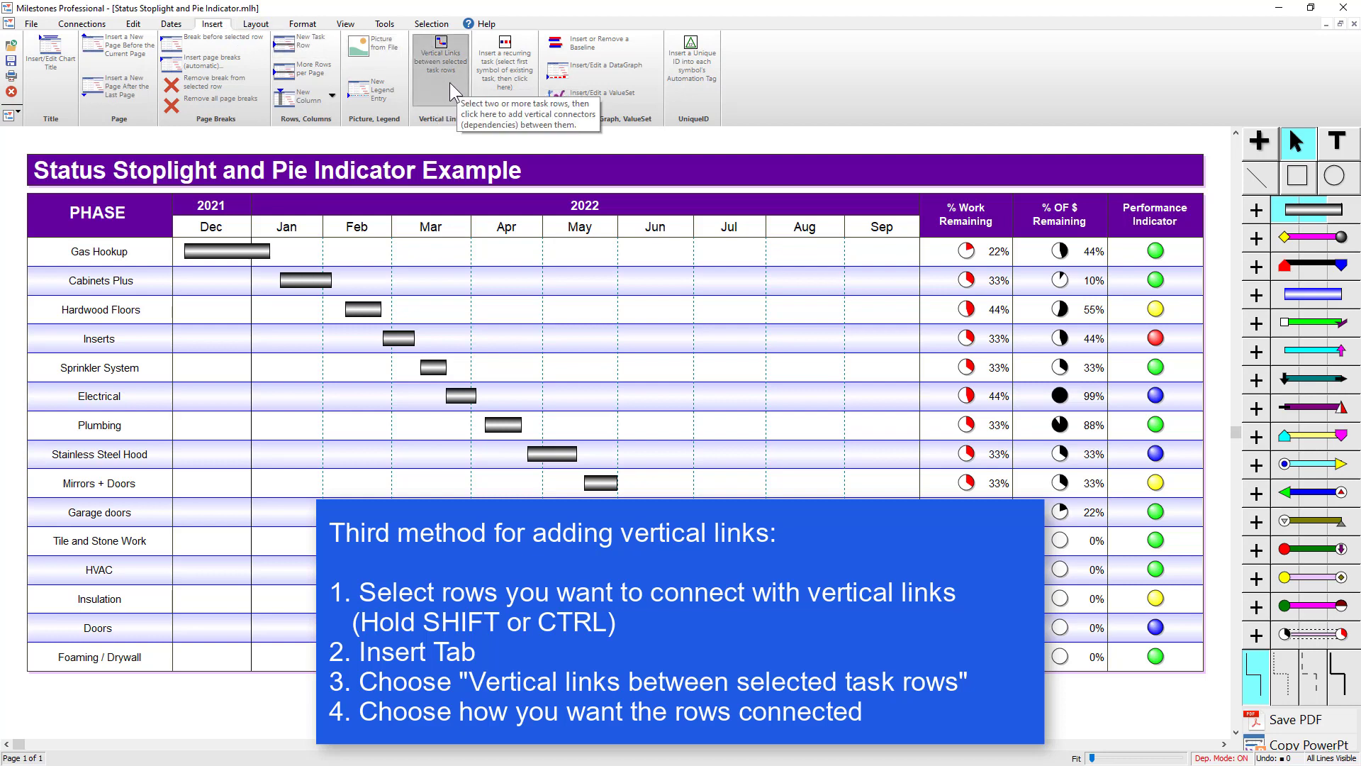
pyautogui.click(117, 255)
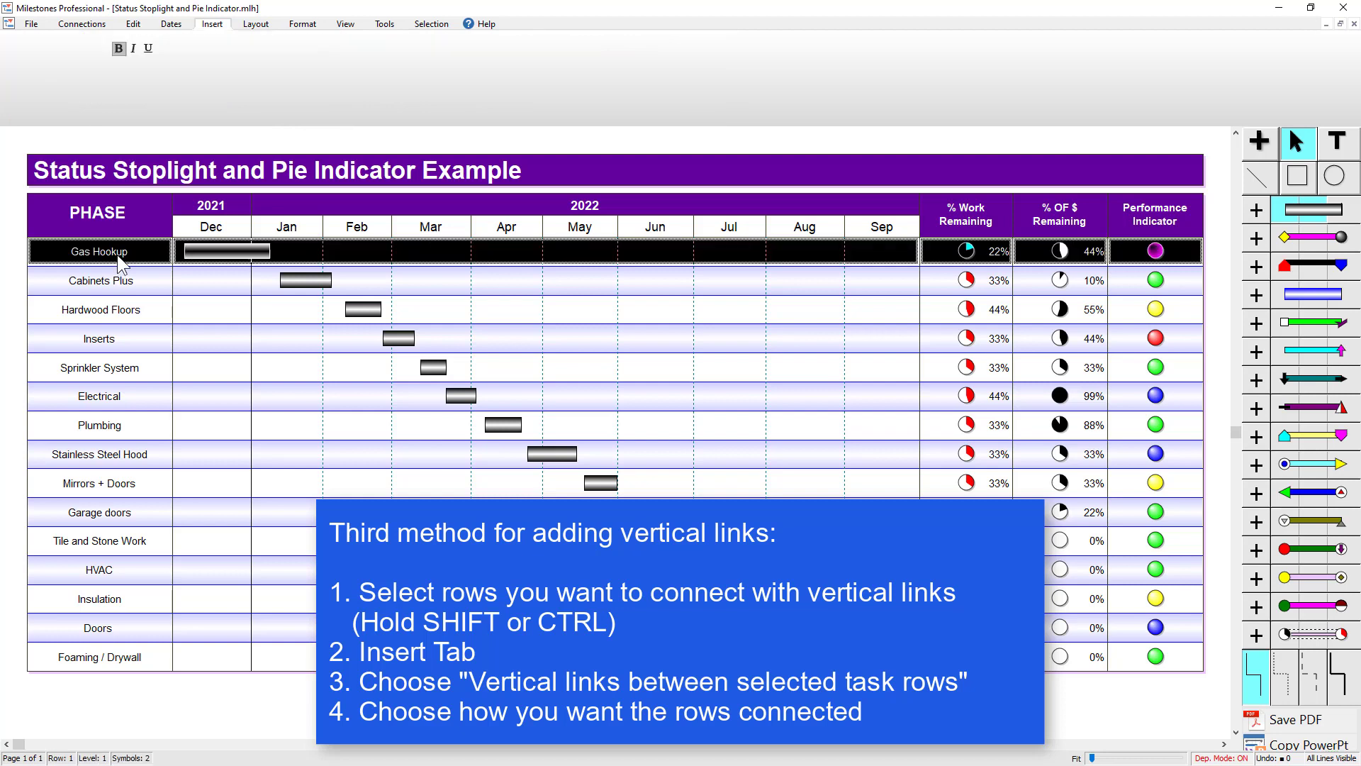
pyautogui.keyDown('shift'); pyautogui.click(127, 514); pyautogui.keyUp('shift')
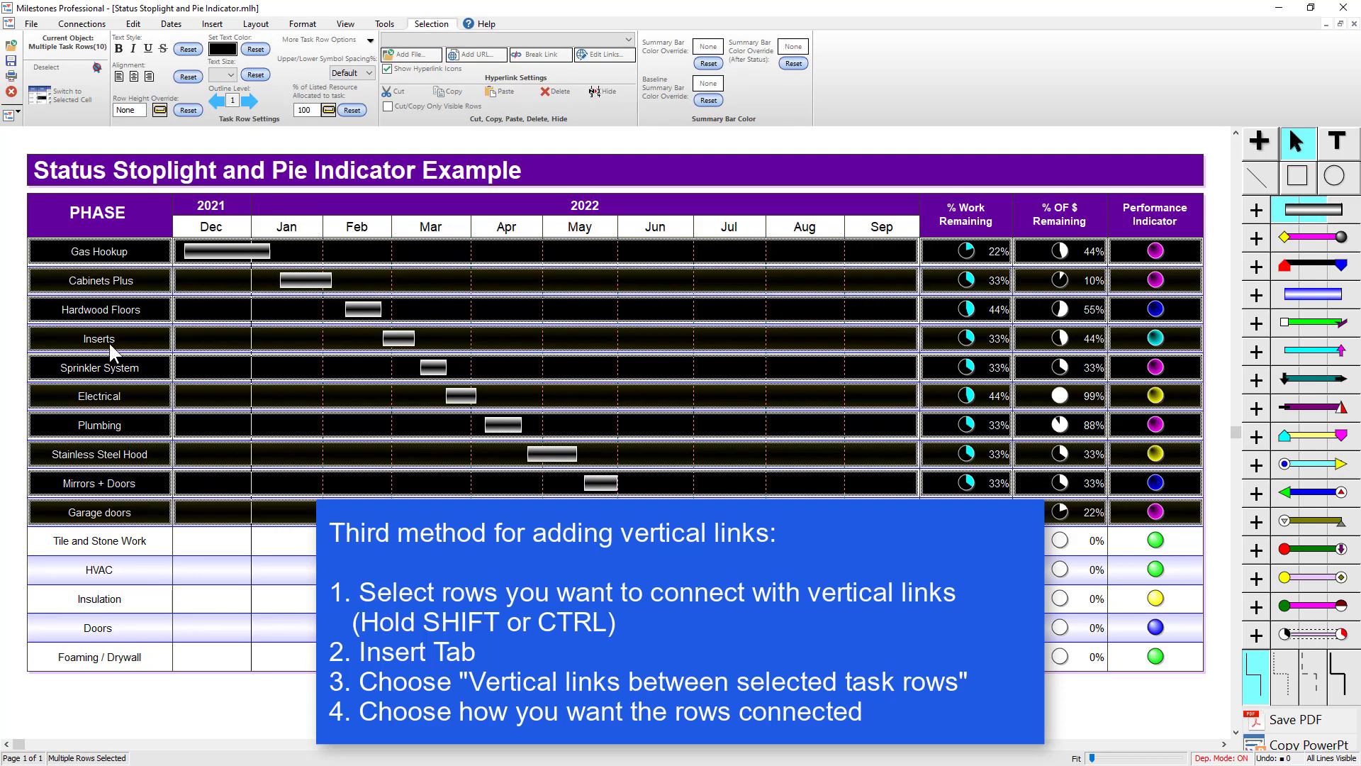
pyautogui.click(212, 25)
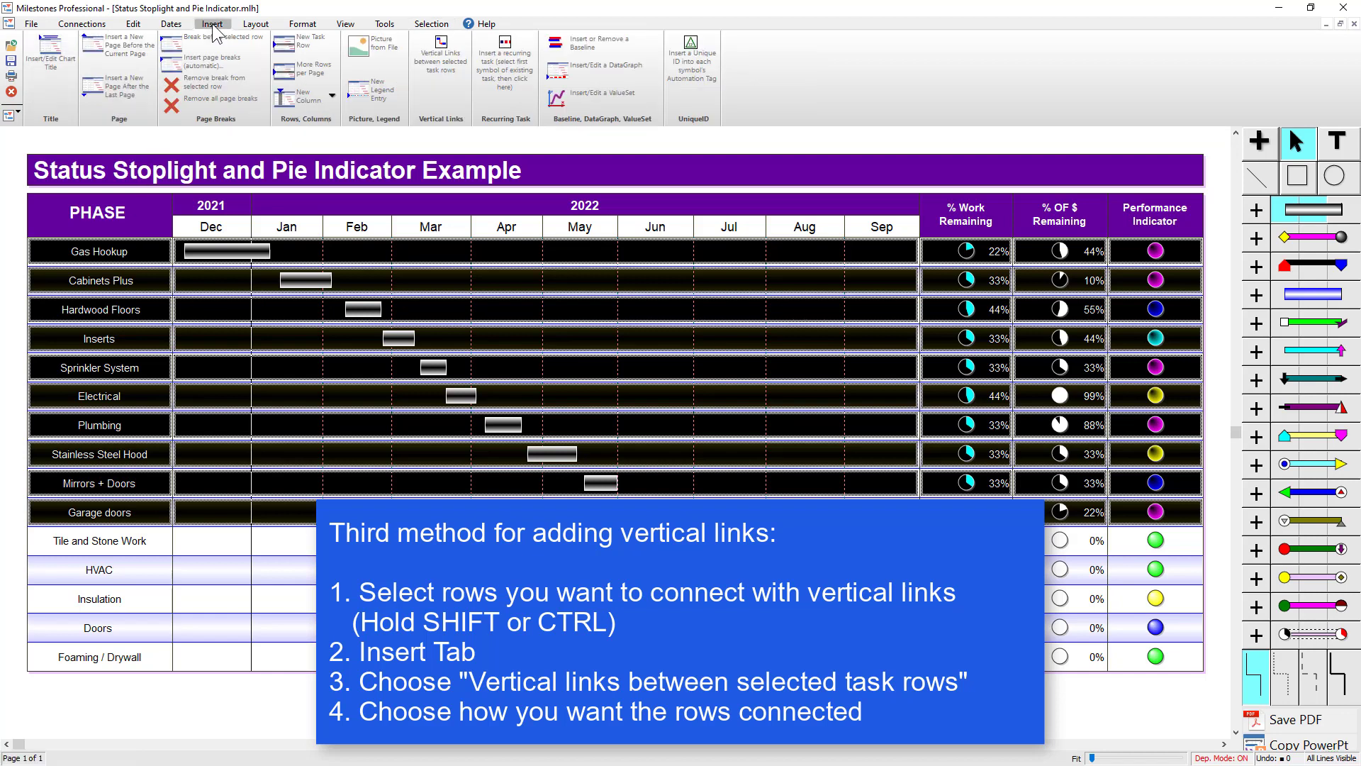
pyautogui.click(445, 76)
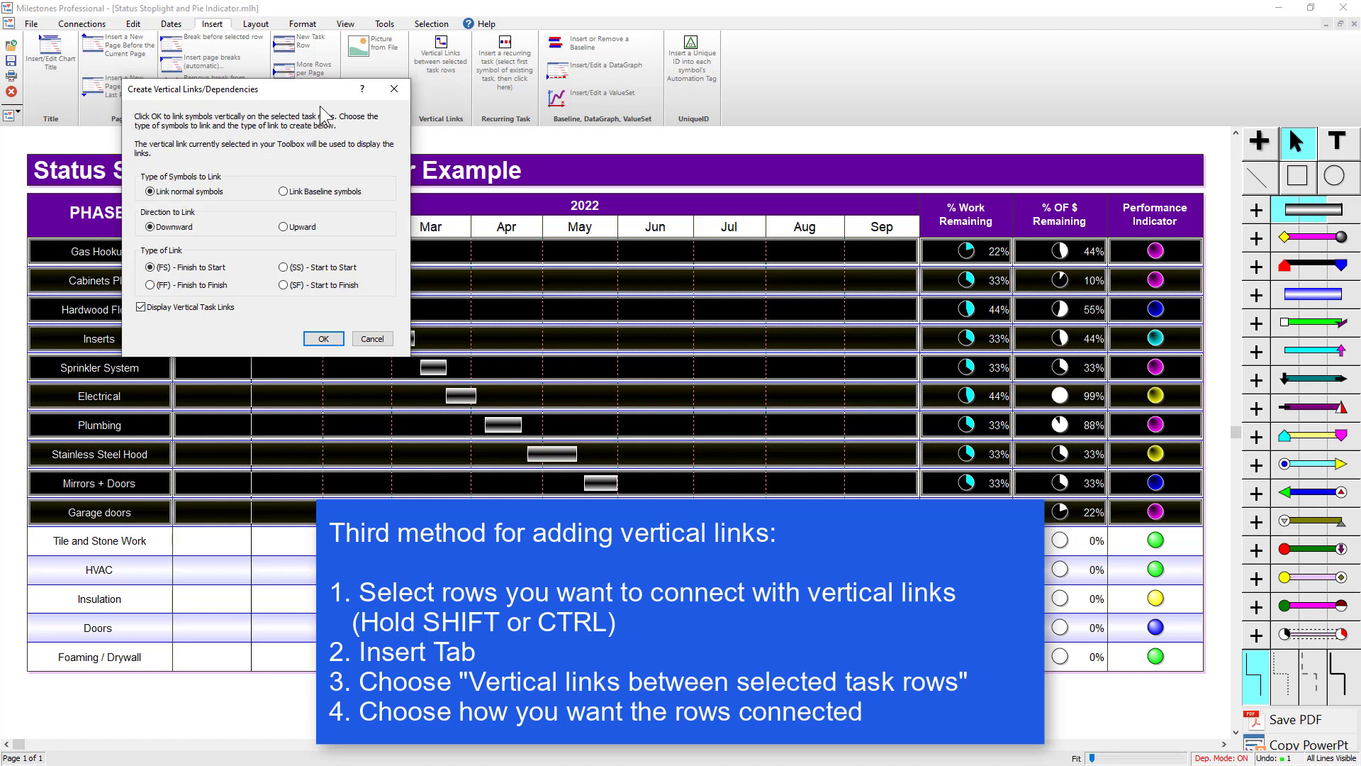
pyautogui.moveTo(274, 89); pyautogui.dragTo(723, 74)
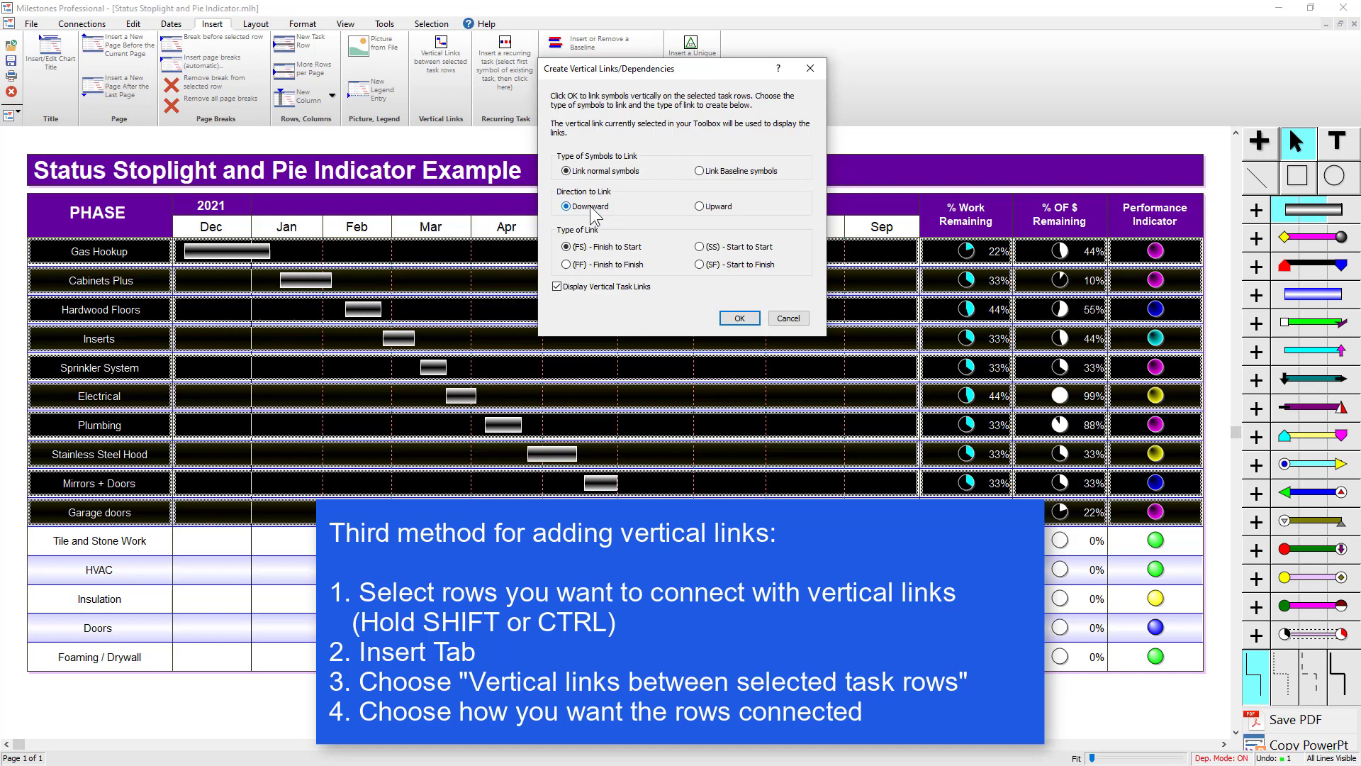
pyautogui.click(740, 319)
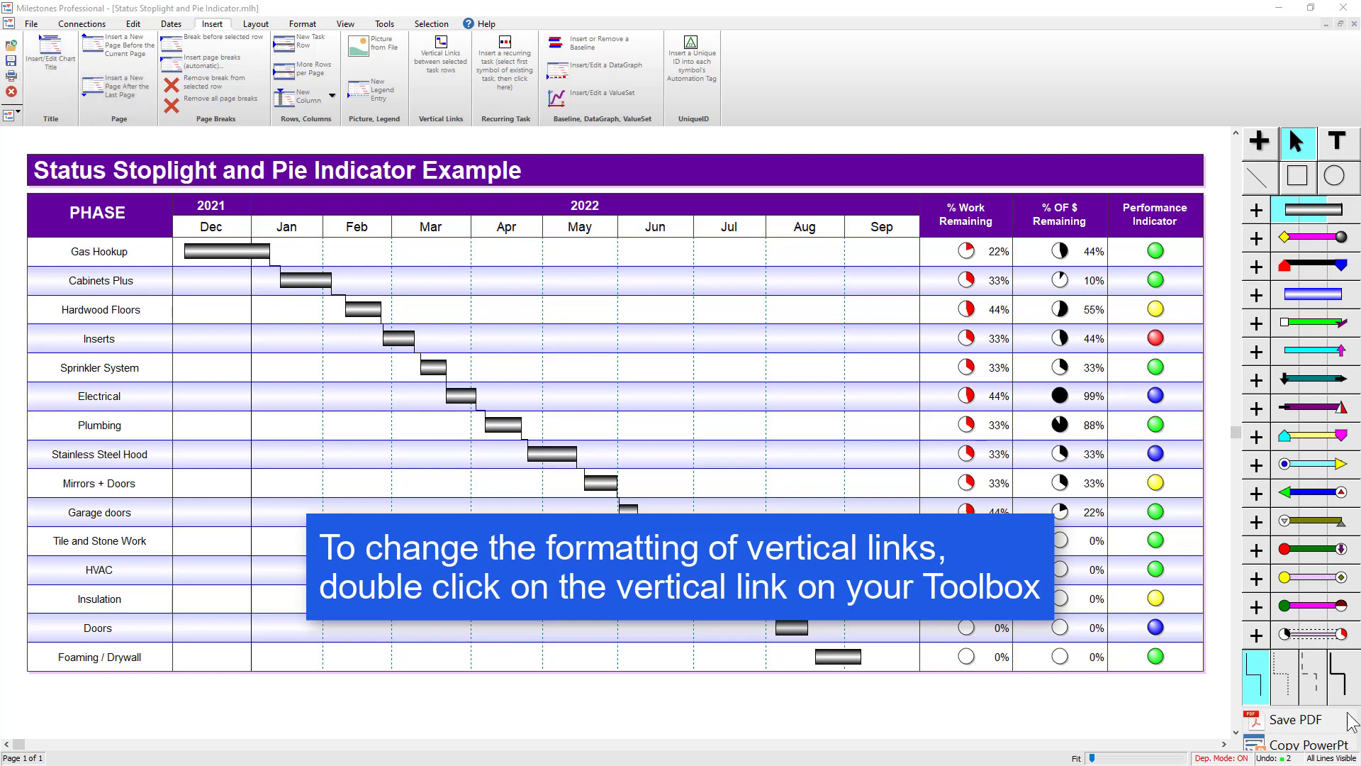
# Set the first vertical link style's color to red and its line pattern to 4
pyautogui.doubleClick(1255, 684)
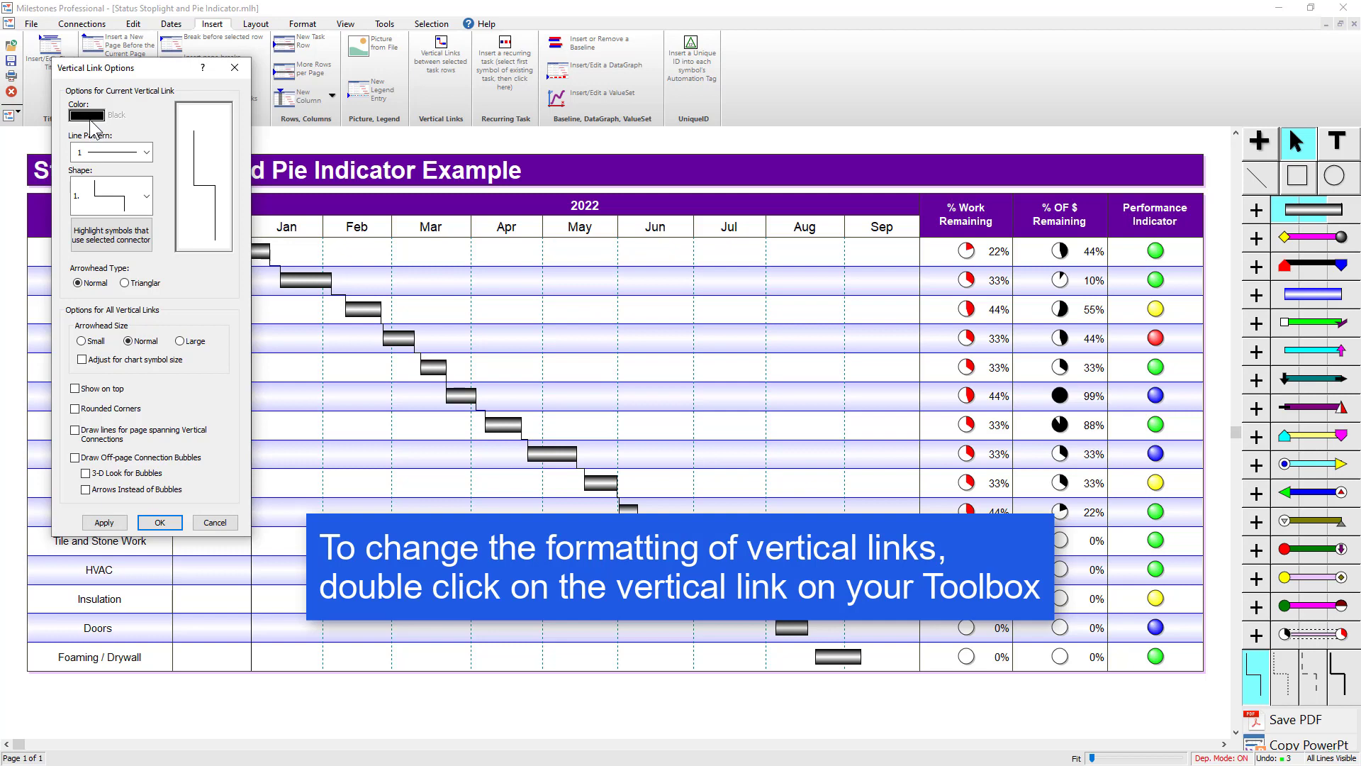
pyautogui.click(95, 124)
pyautogui.click(139, 148)
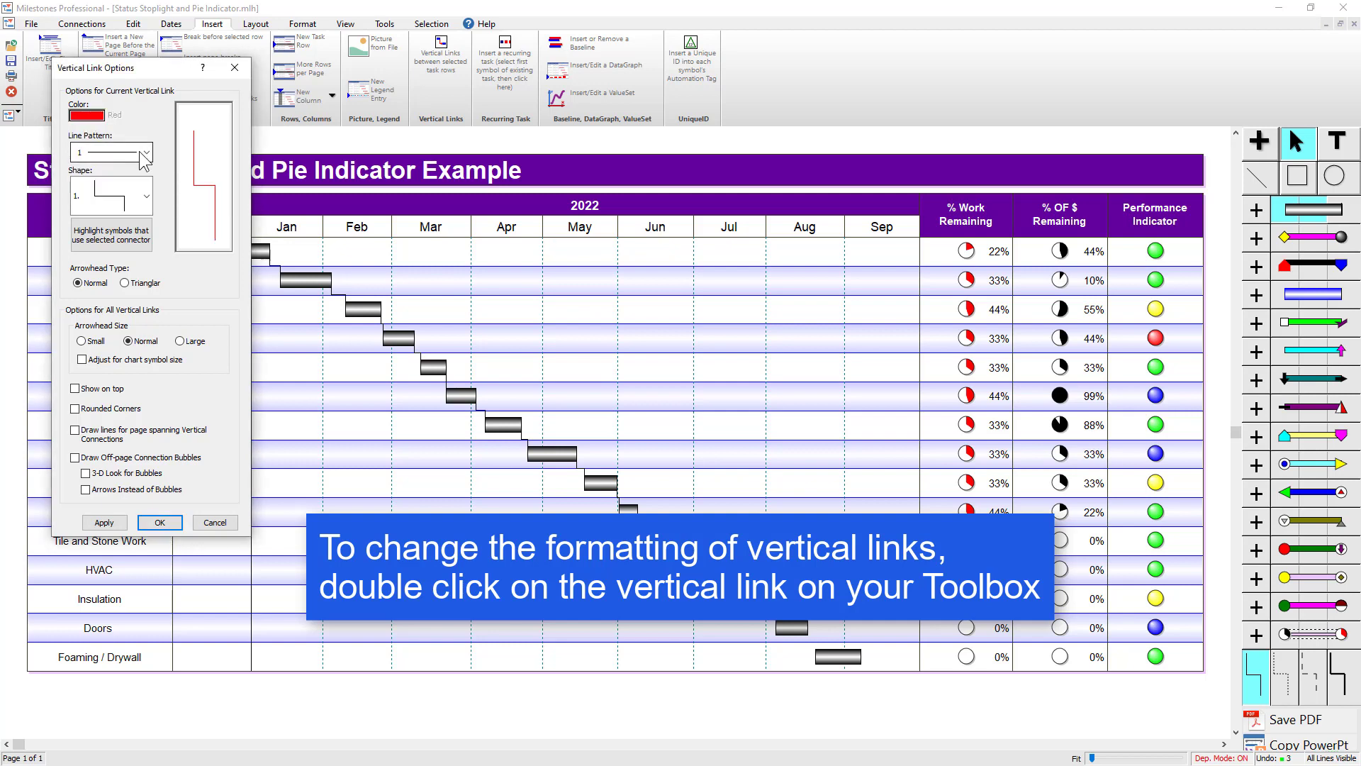
pyautogui.click(147, 156)
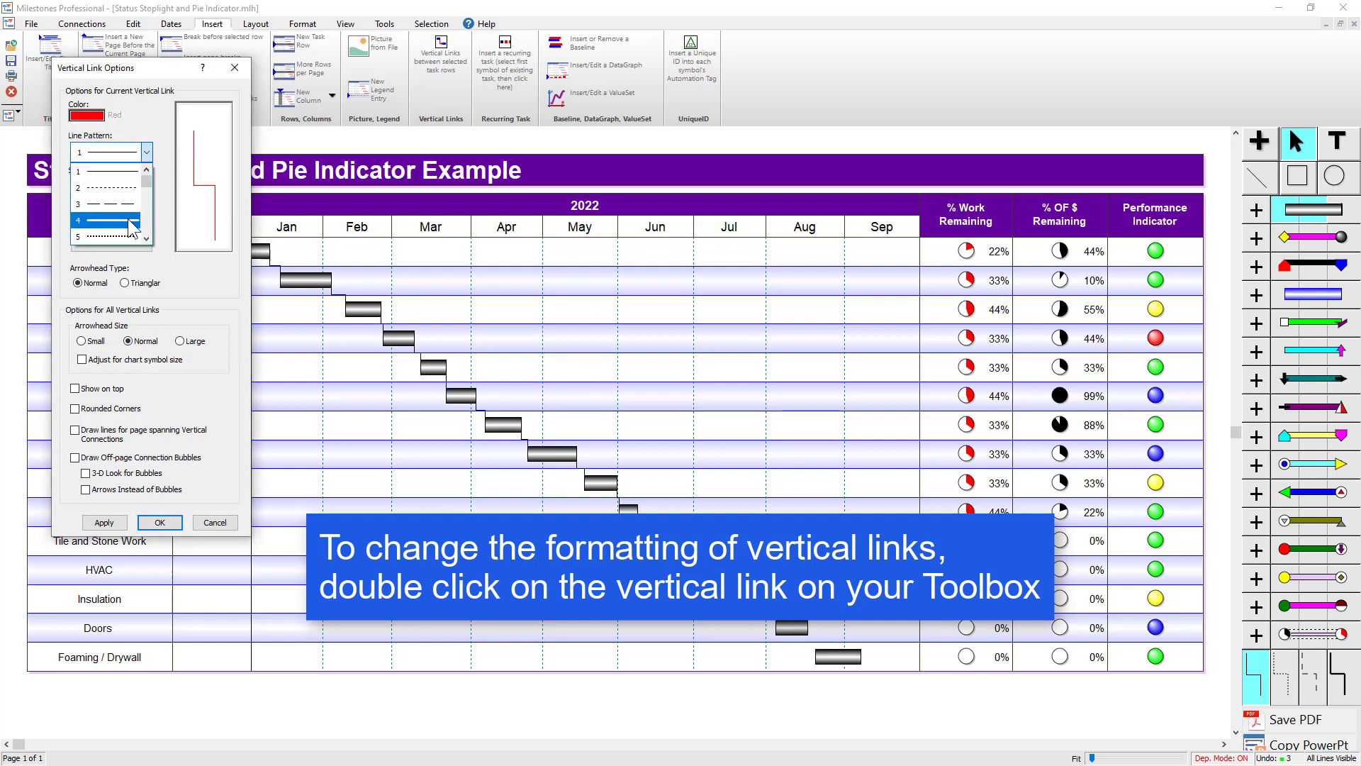
pyautogui.click(132, 197)
# Set the vertical link's shape to 3, the straight diagonal arrow, and apply the link options
pyautogui.click(141, 186)
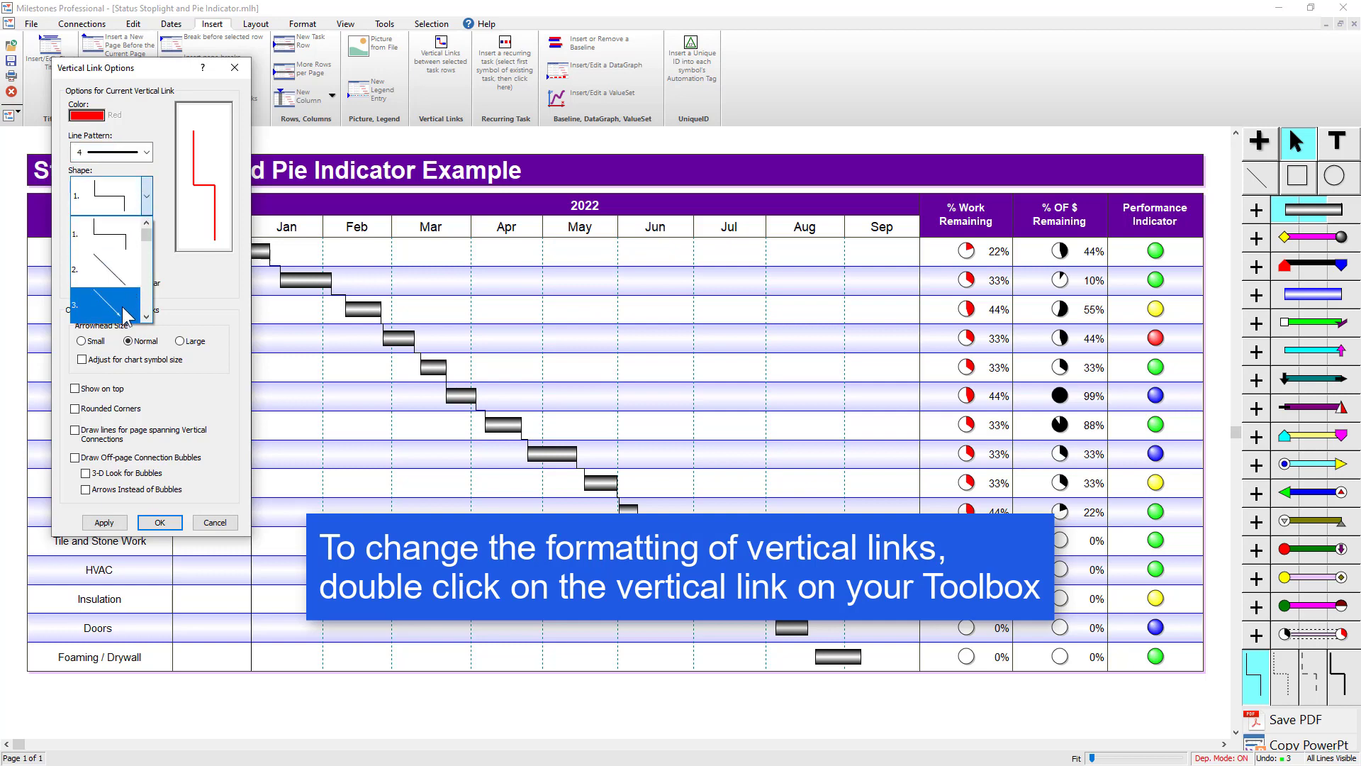
pyautogui.scroll(-1, 122, 313)
pyautogui.scroll(-3, 122, 313)
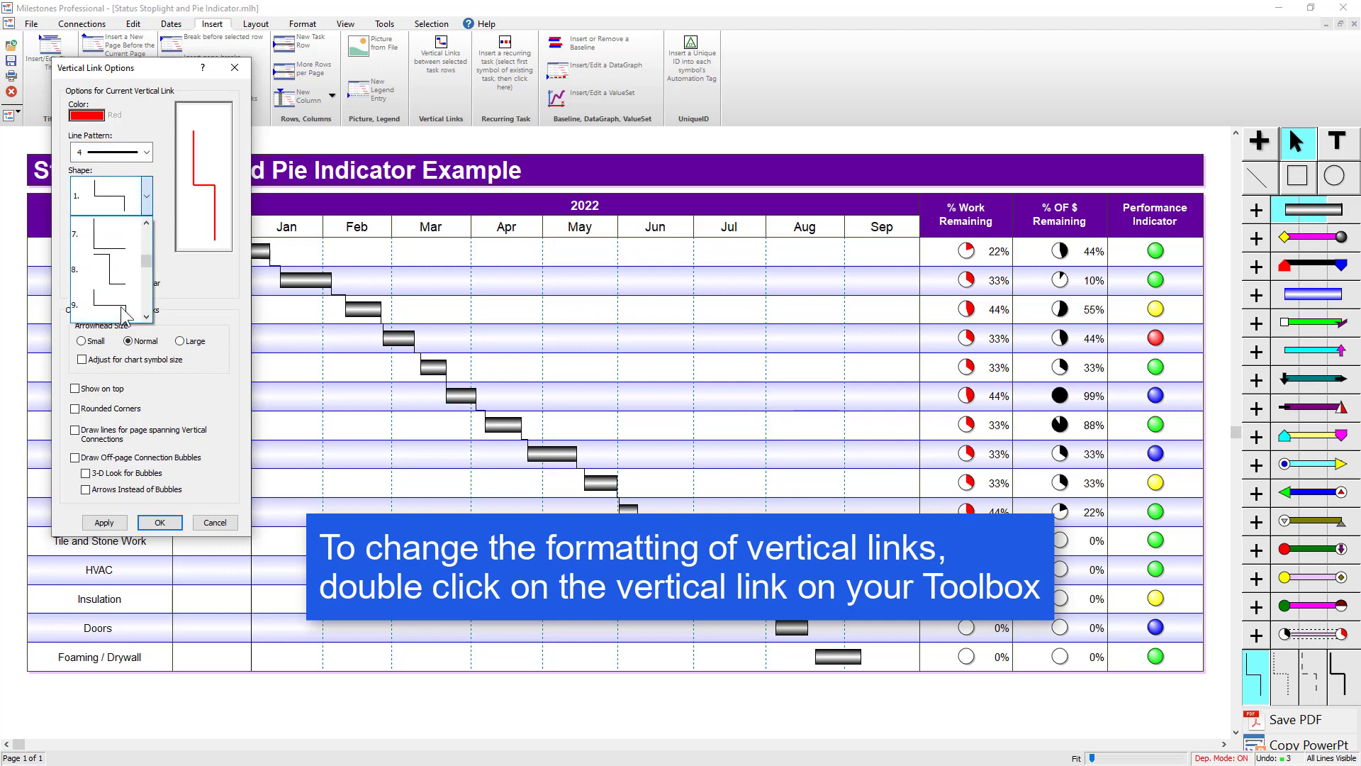
pyautogui.scroll(2, 122, 313)
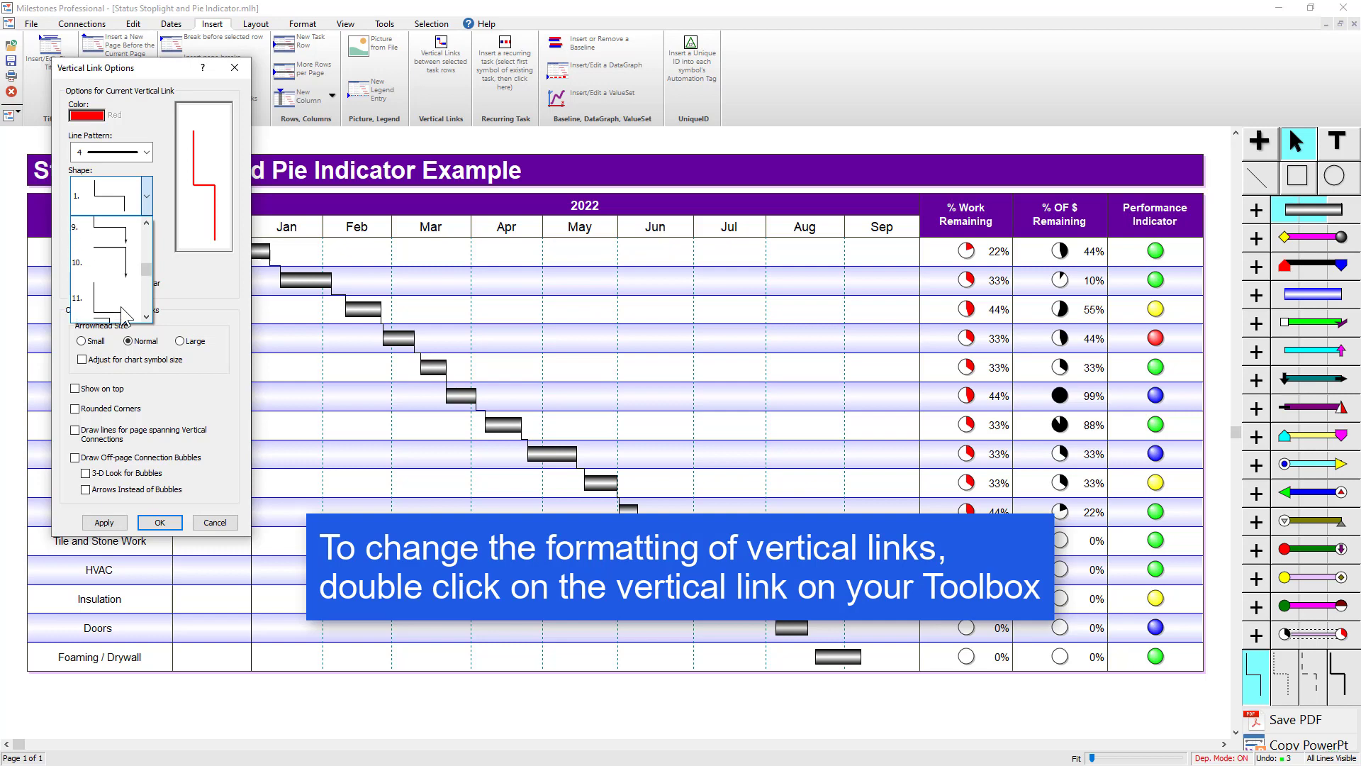
pyautogui.scroll(2, 122, 314)
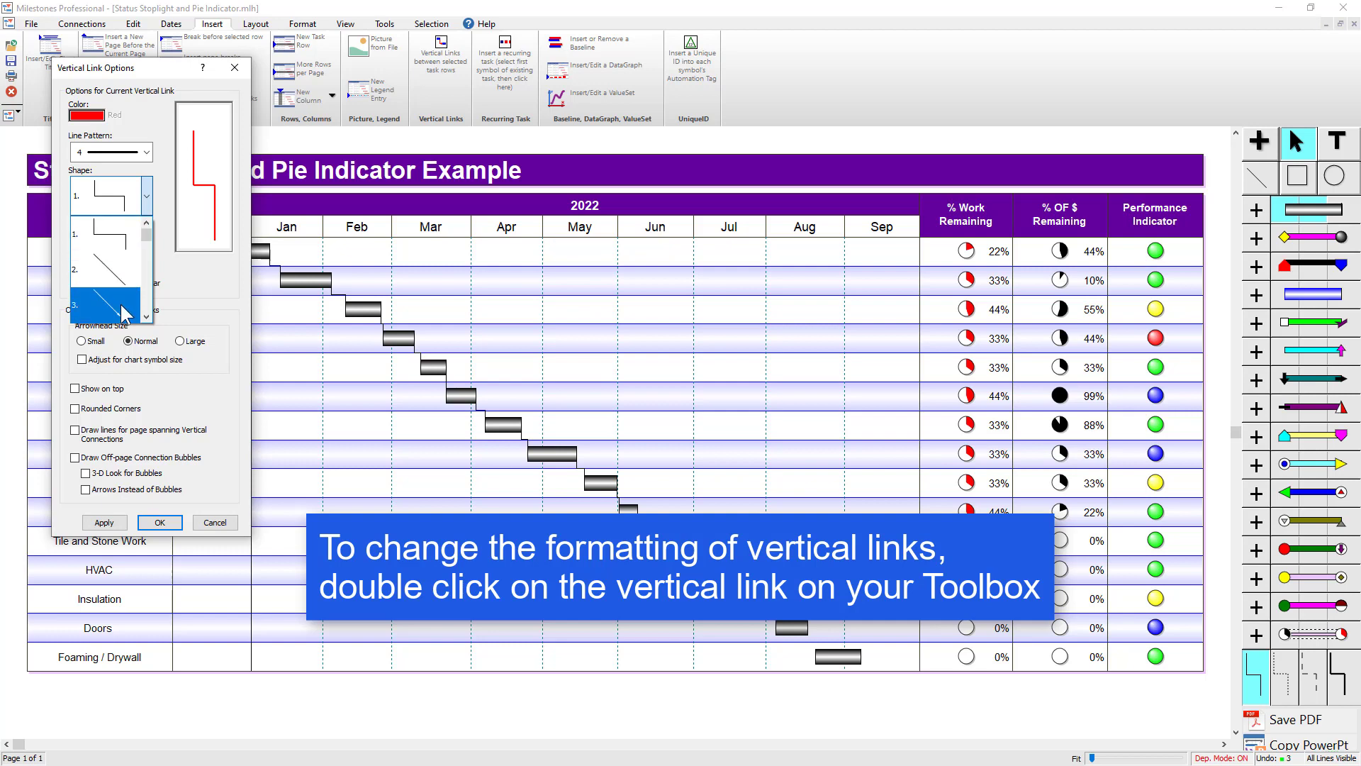
pyautogui.click(119, 303)
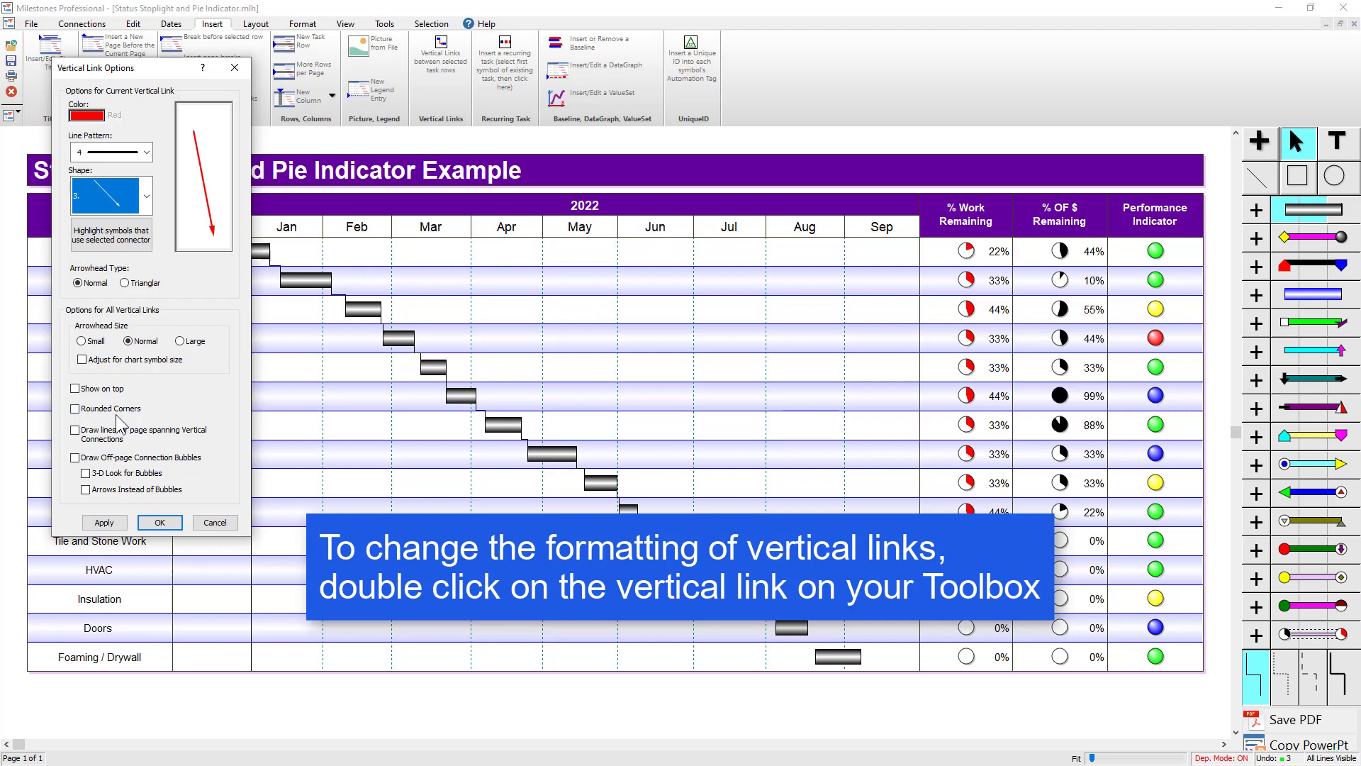
pyautogui.click(177, 524)
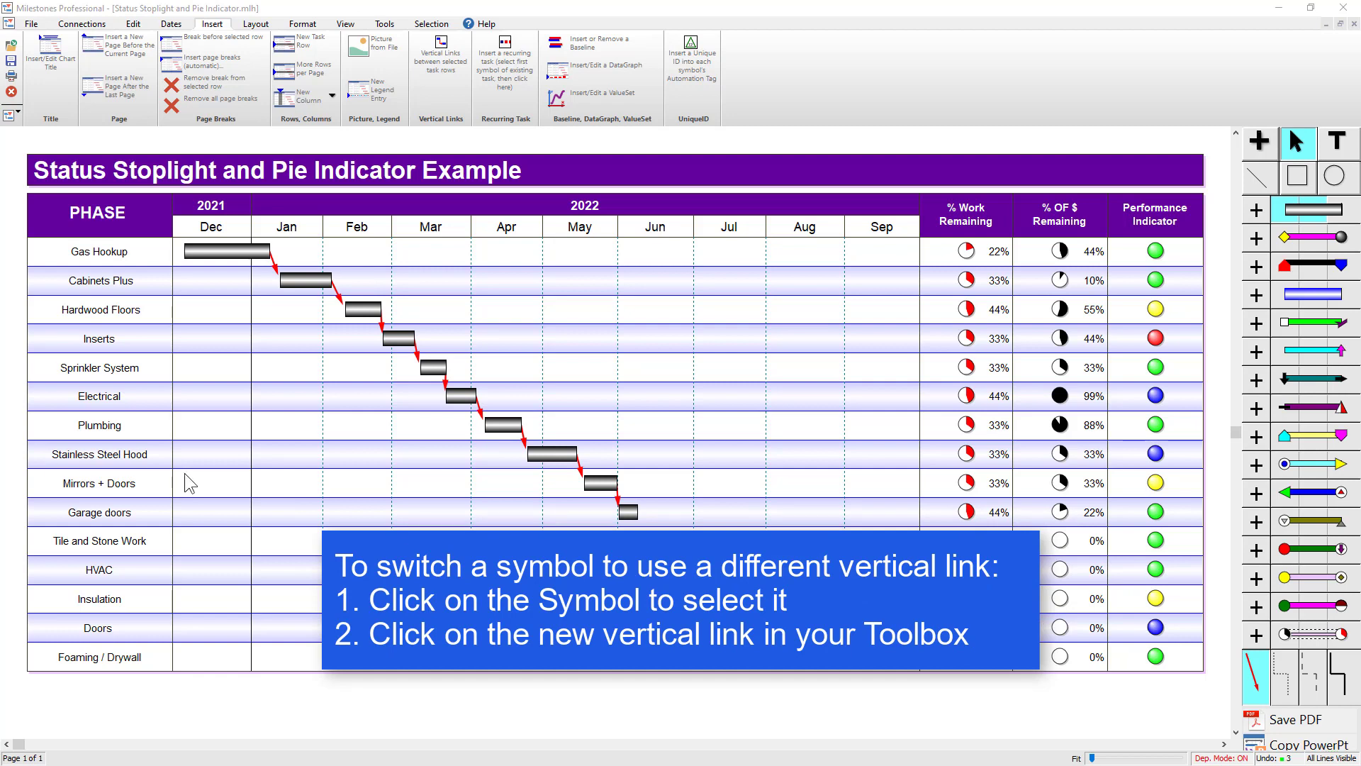
# Switch the vertical link from the Gas Hookup bar's end symbol to the second, dotted link style
pyautogui.click(270, 253)
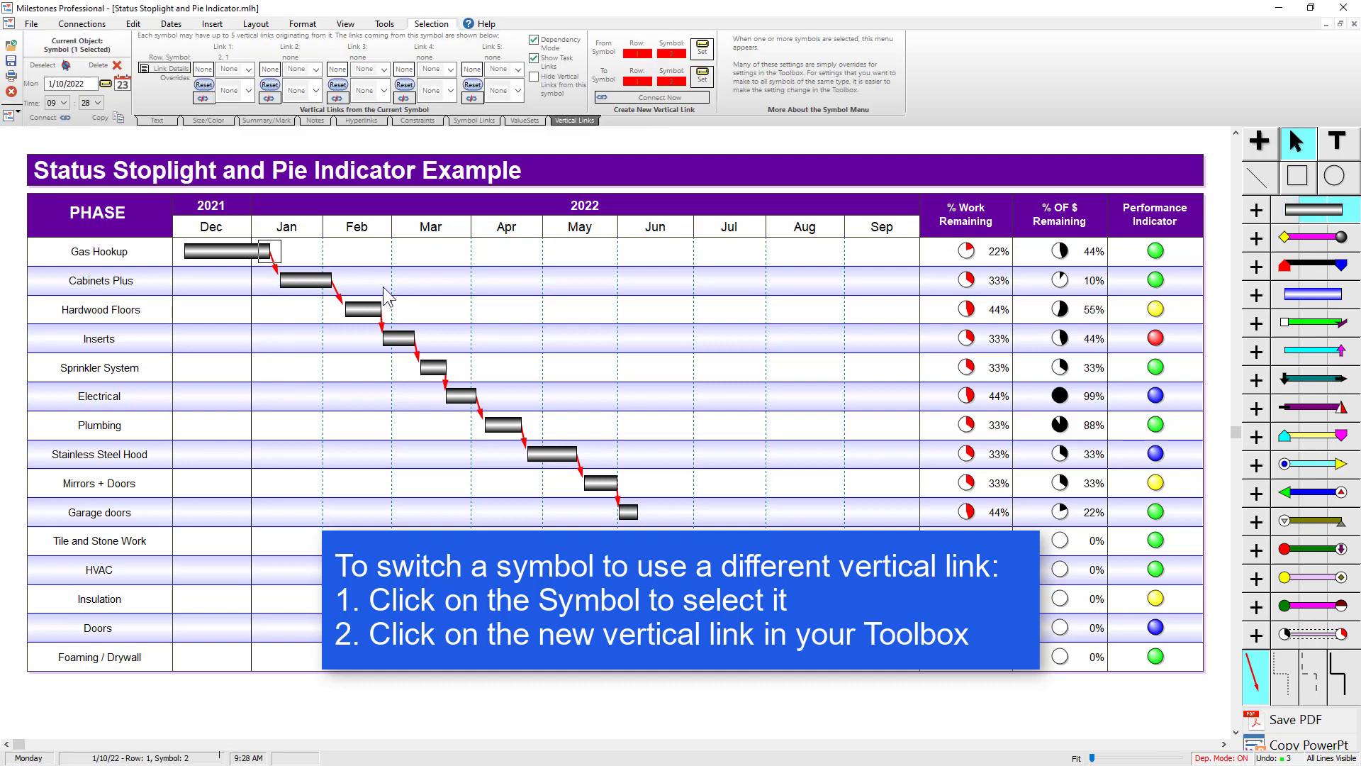
pyautogui.click(1284, 682)
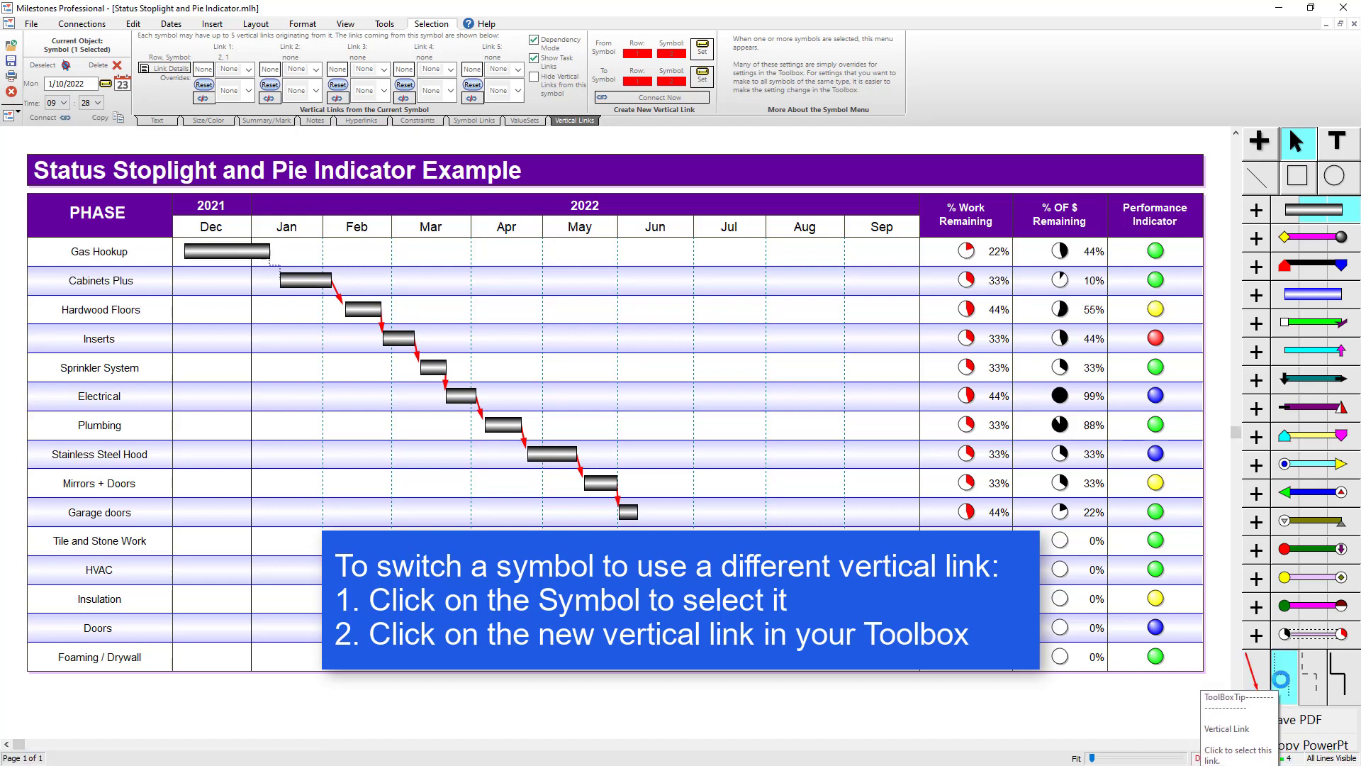
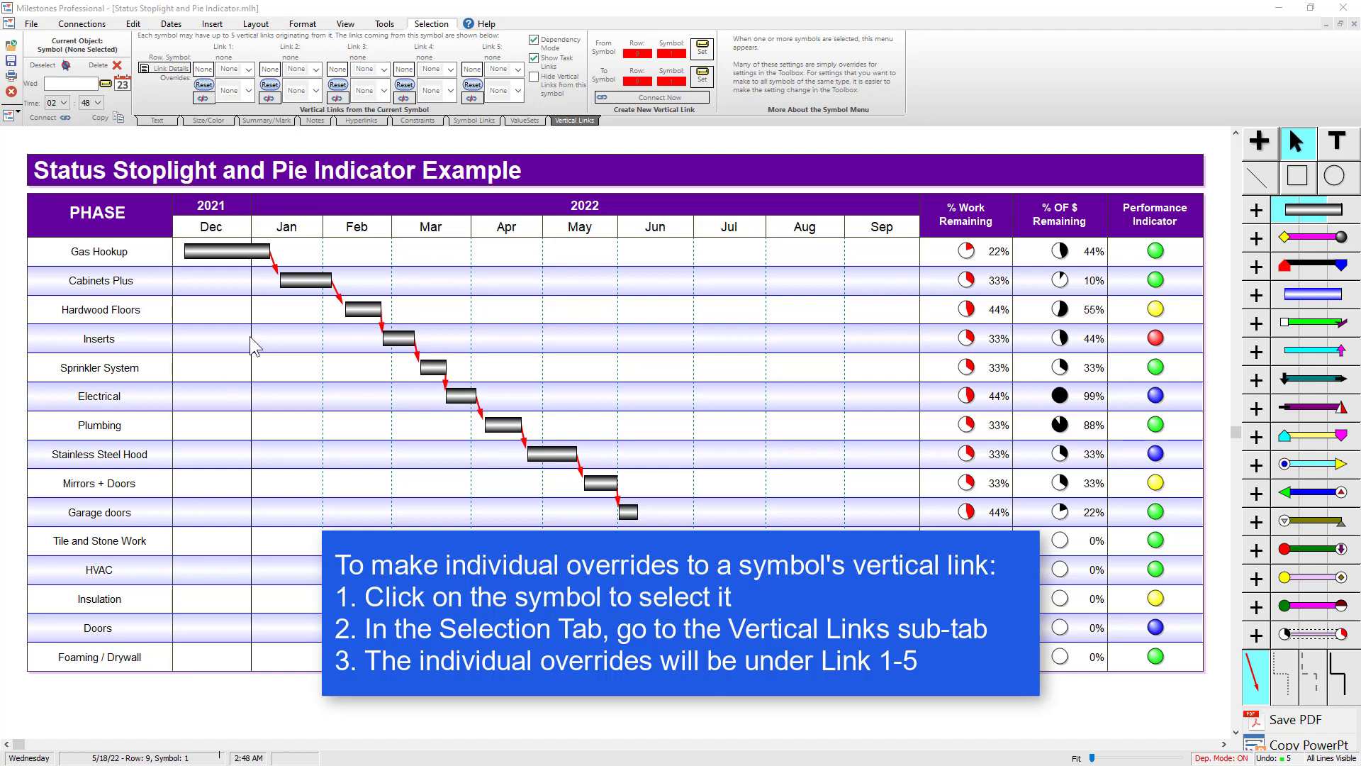
# Override the color of the first vertical link from the Hardwood Floors bar's end symbol with blue
pyautogui.click(389, 316)
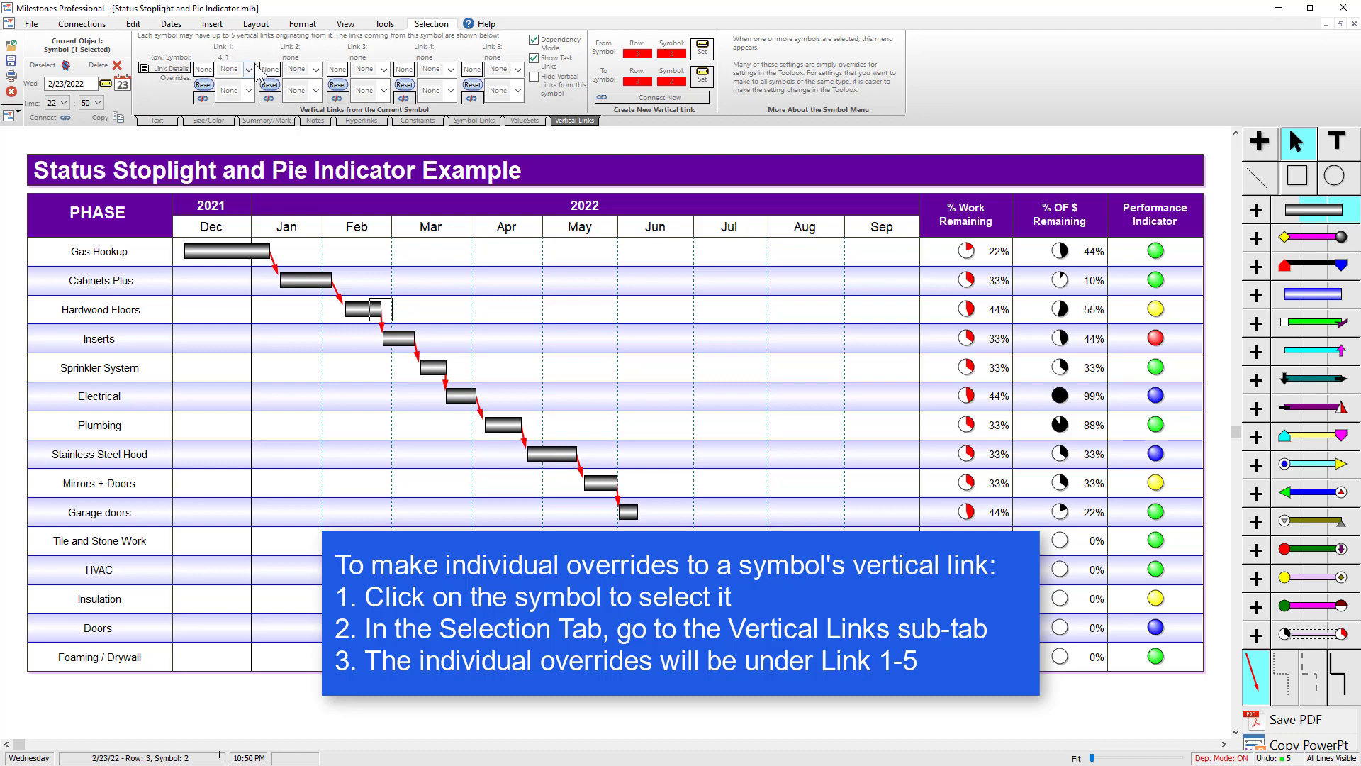
pyautogui.click(207, 70)
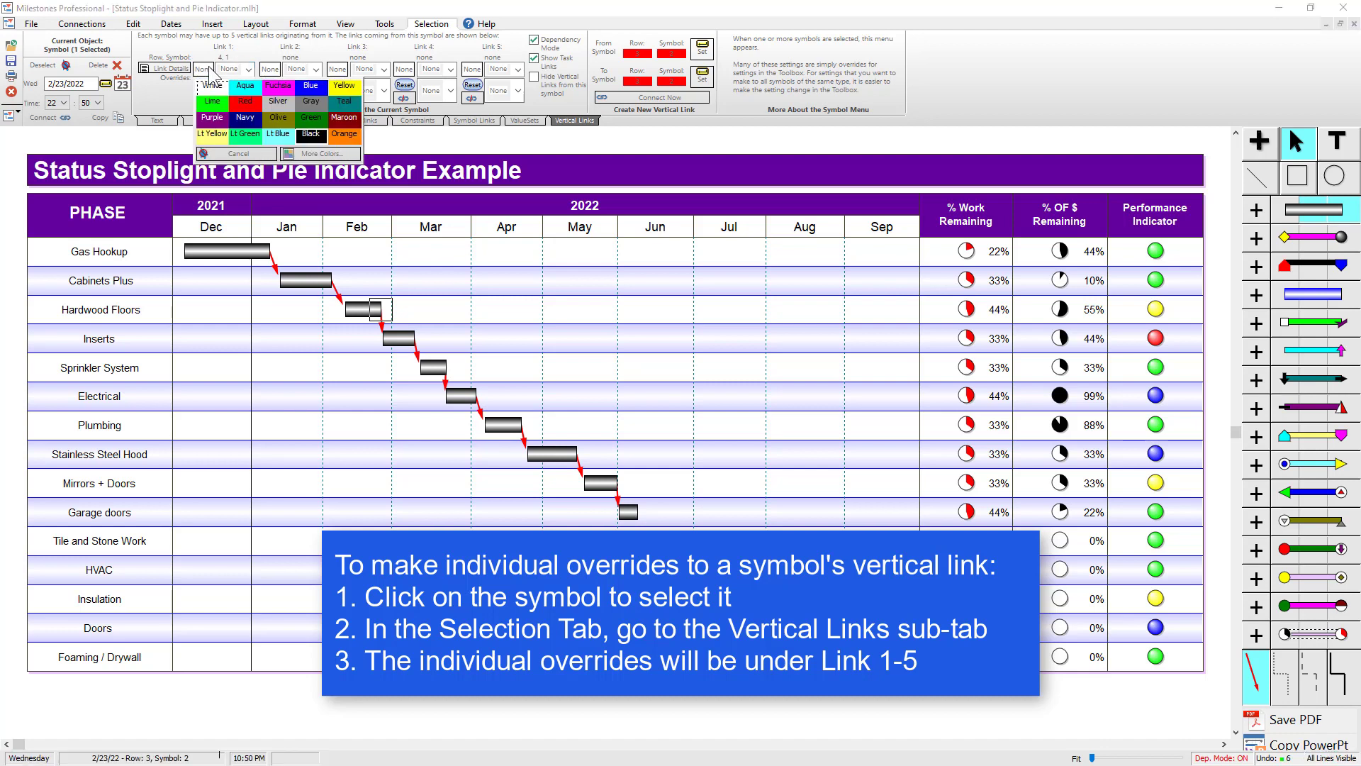
pyautogui.click(312, 88)
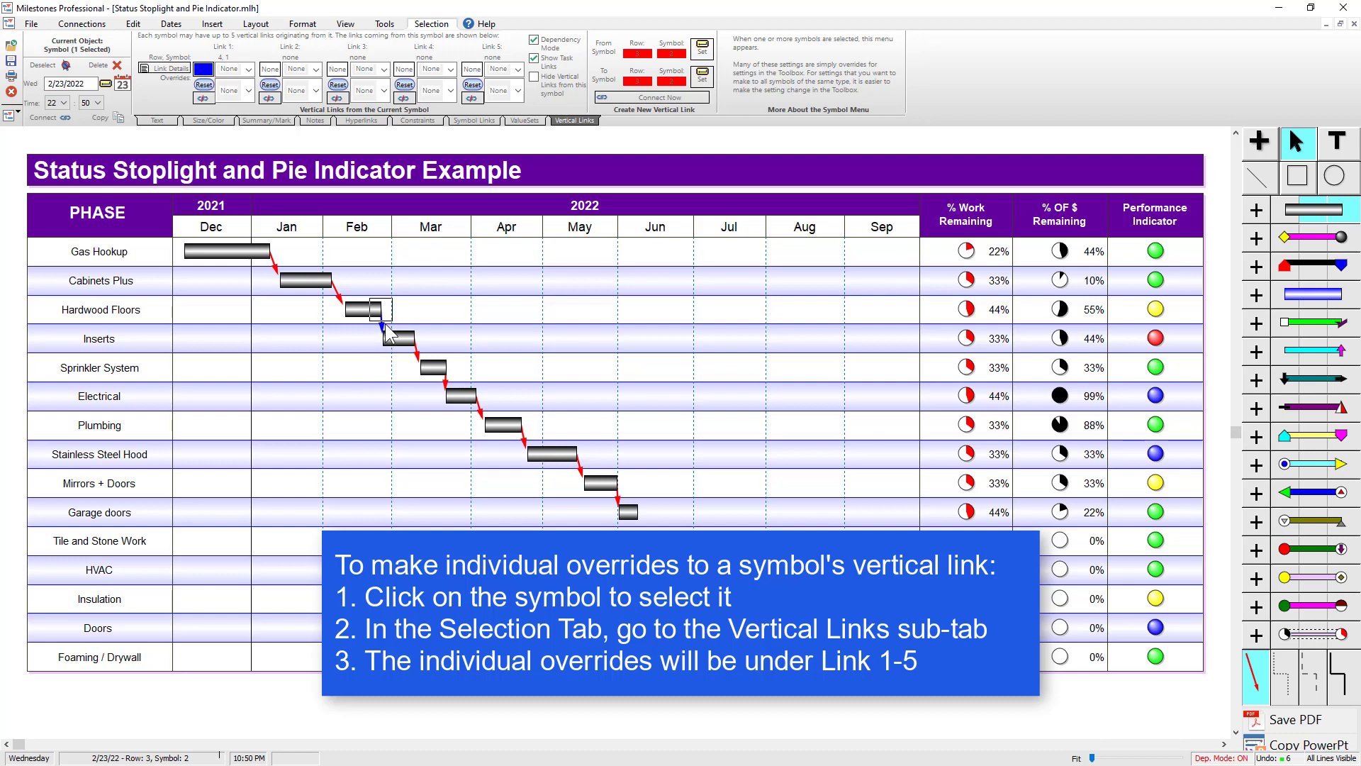
# Override the Hardwood Floors link's line pattern with 1, the thin solid line, and its shape with a right-angled connector
pyautogui.click(249, 69)
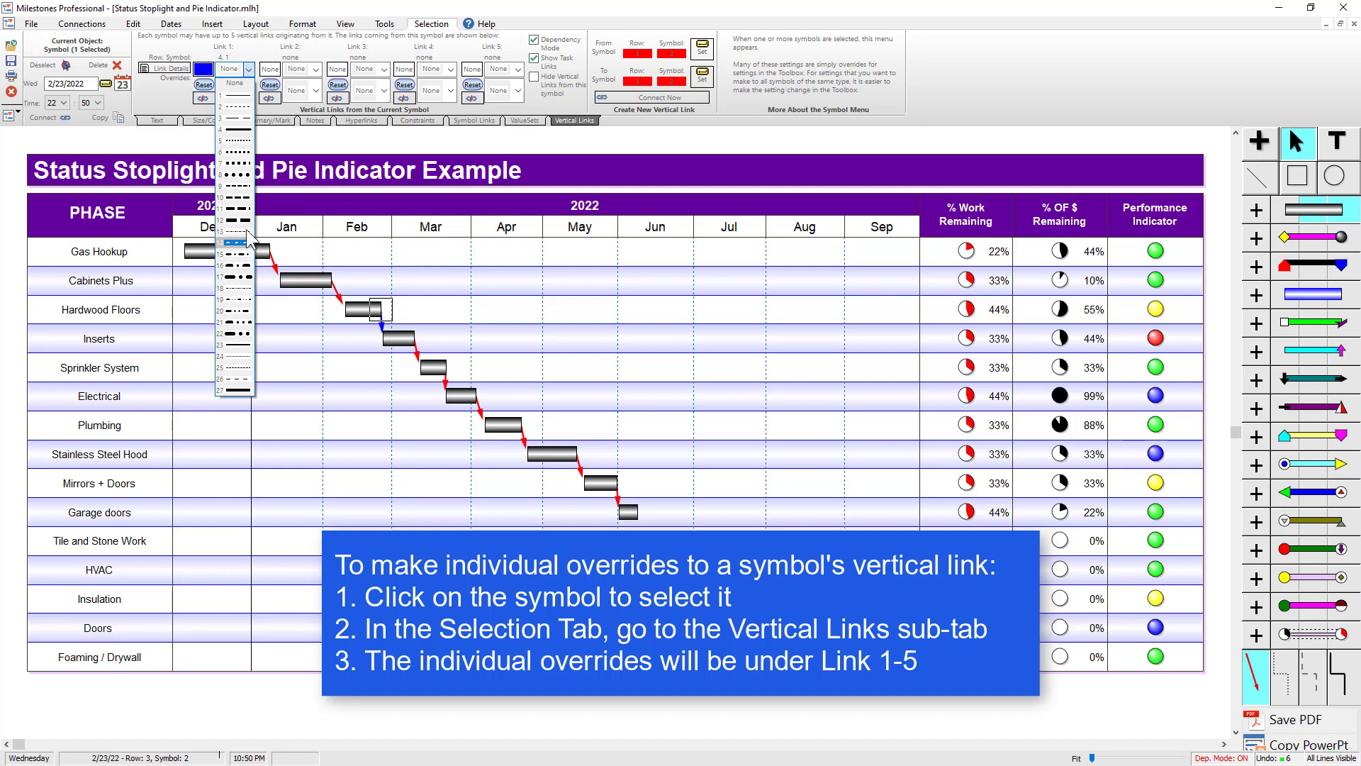
pyautogui.click(246, 99)
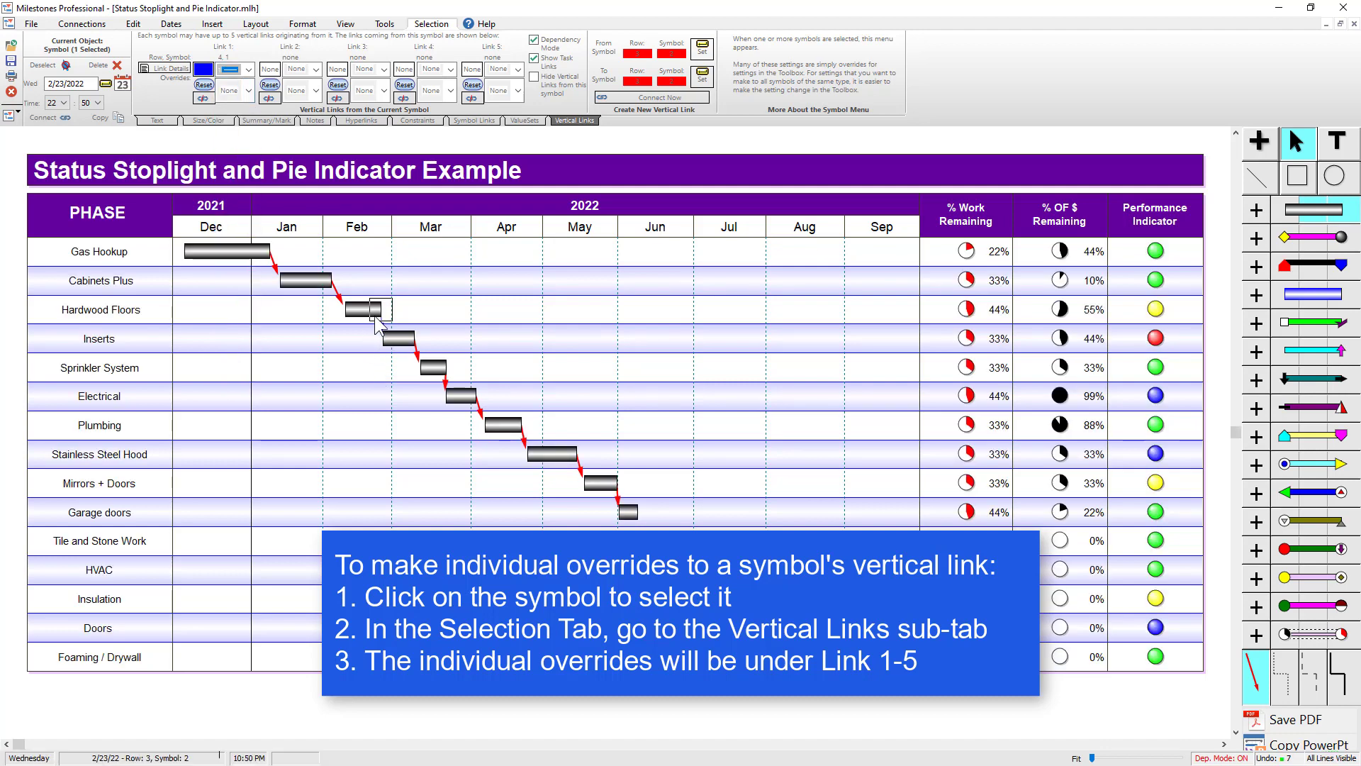
pyautogui.click(248, 91)
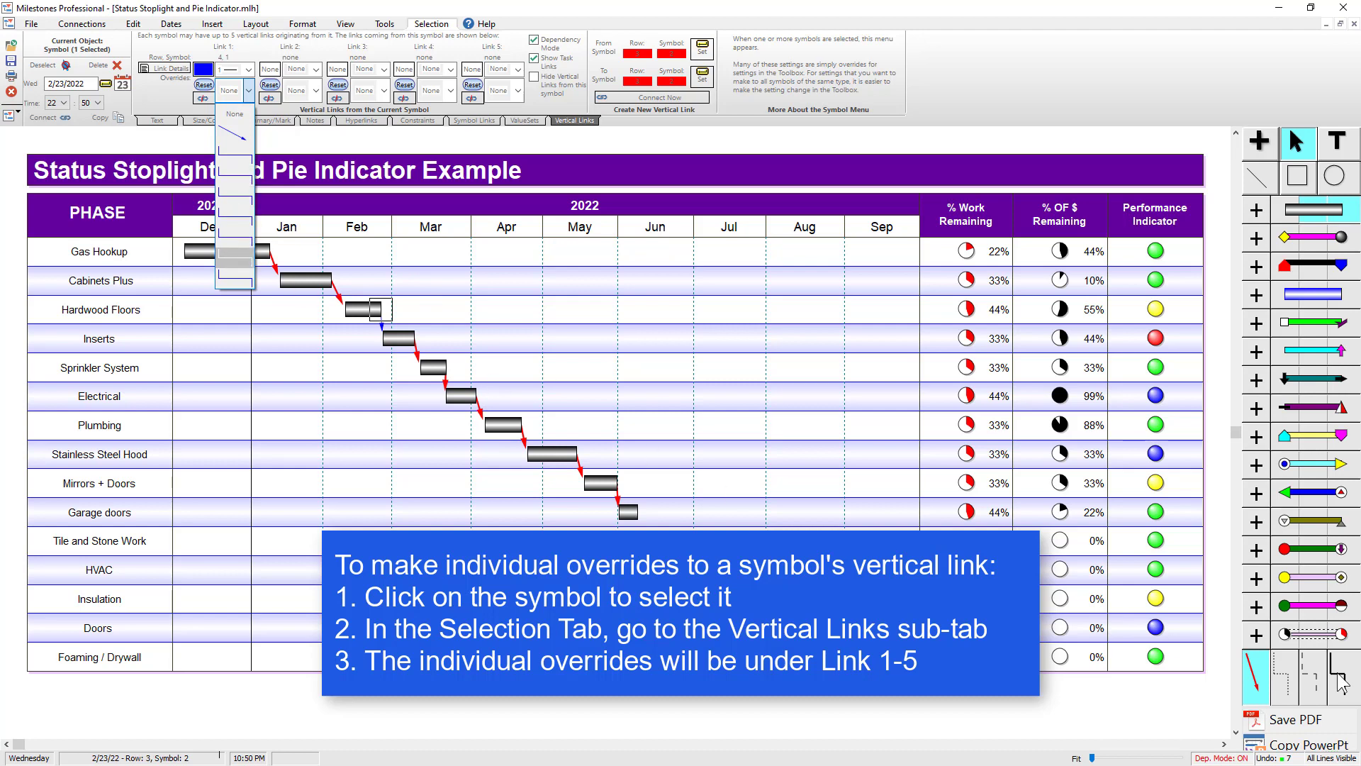
pyautogui.click(237, 177)
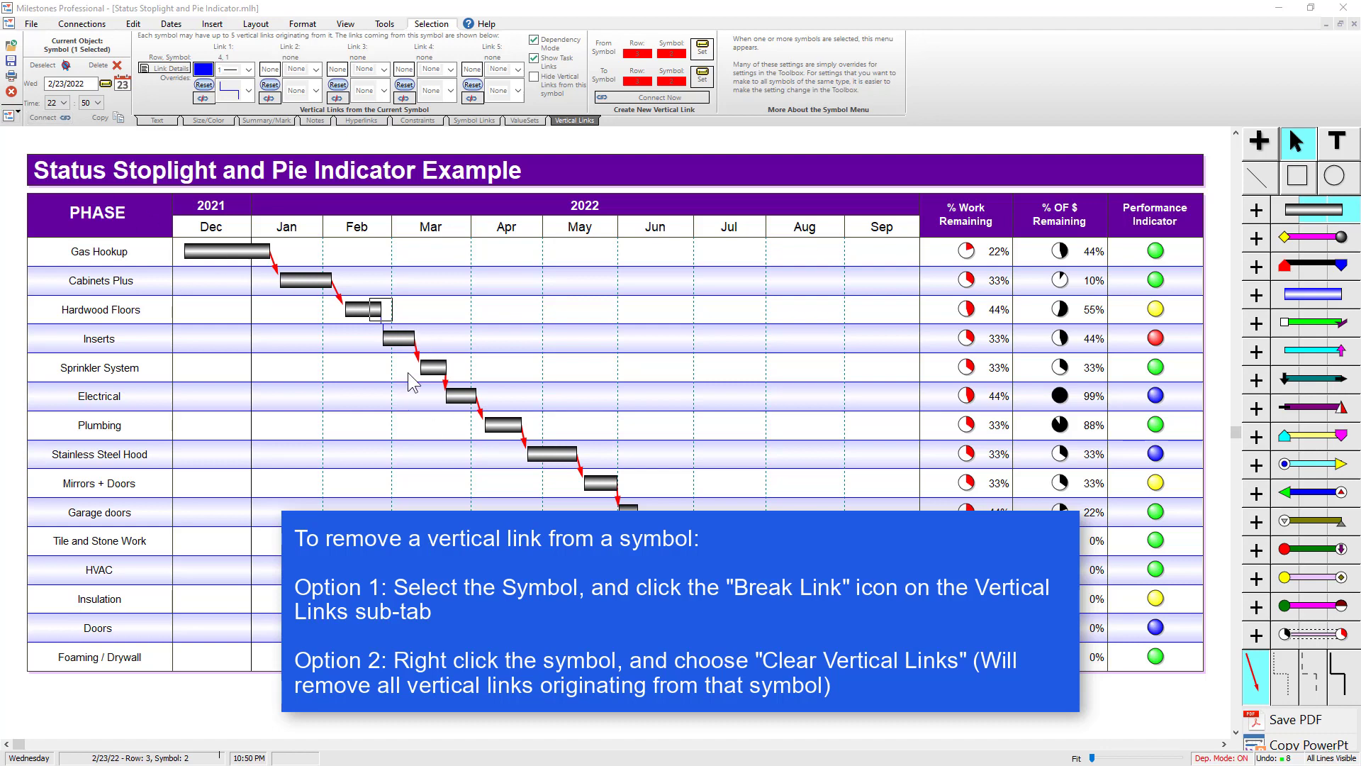
# Break the first vertical link from the end symbols of the Inserts and Sprinkler System bars
pyautogui.click(417, 346)
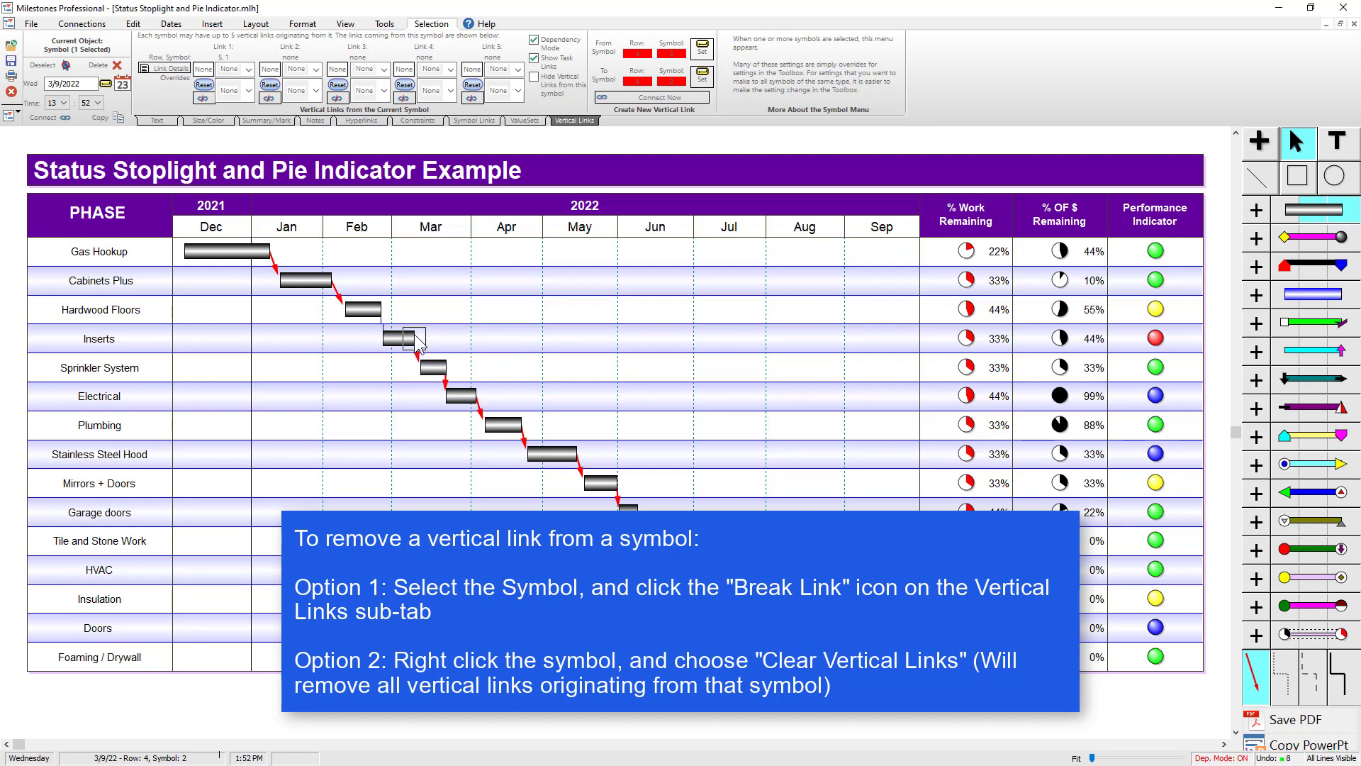
pyautogui.click(203, 98)
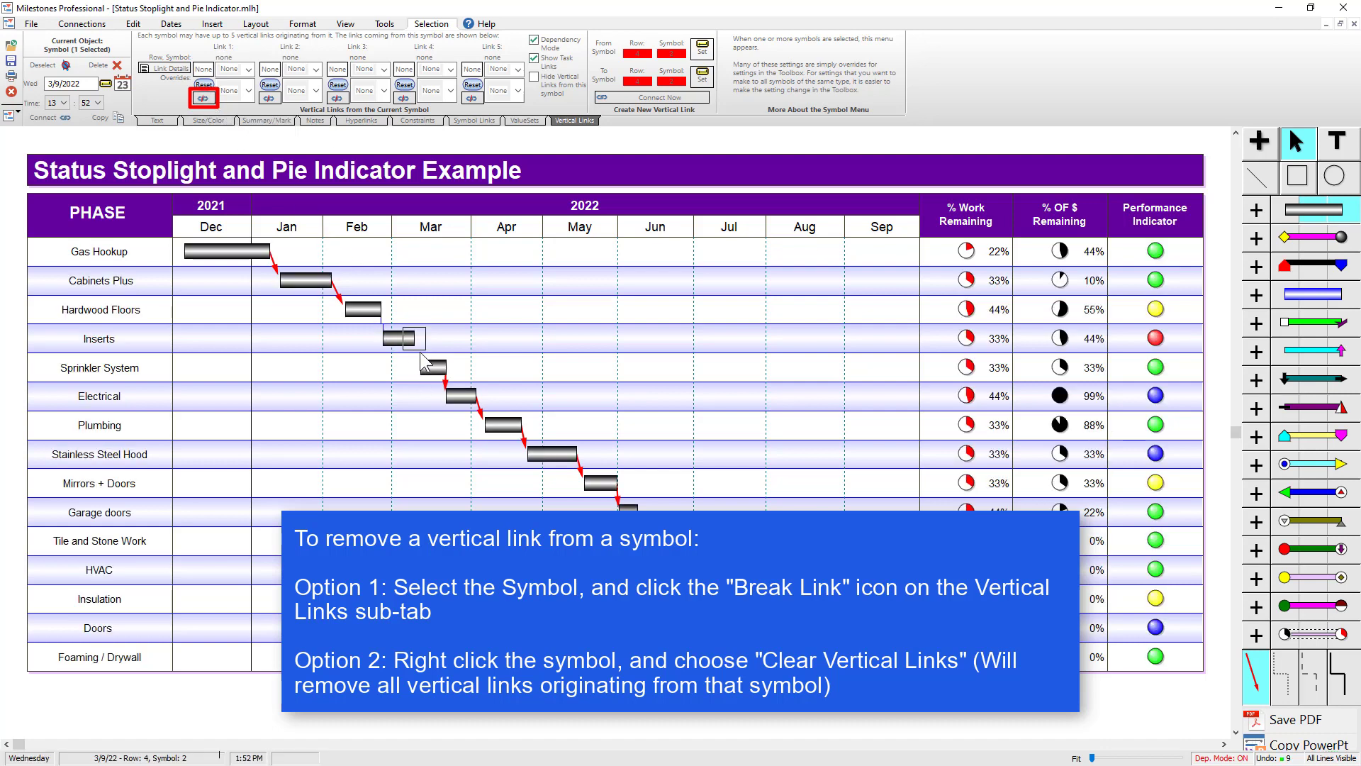
pyautogui.click(443, 369)
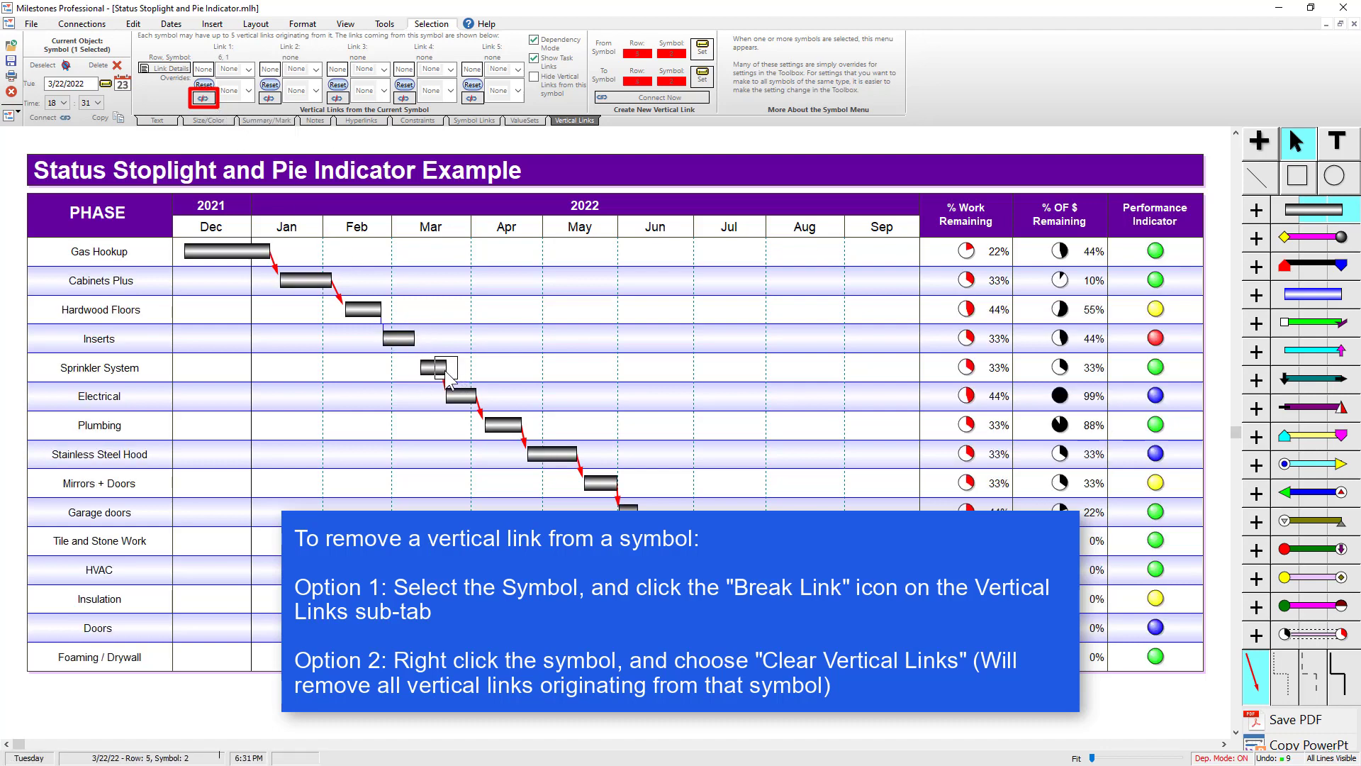
pyautogui.click(208, 104)
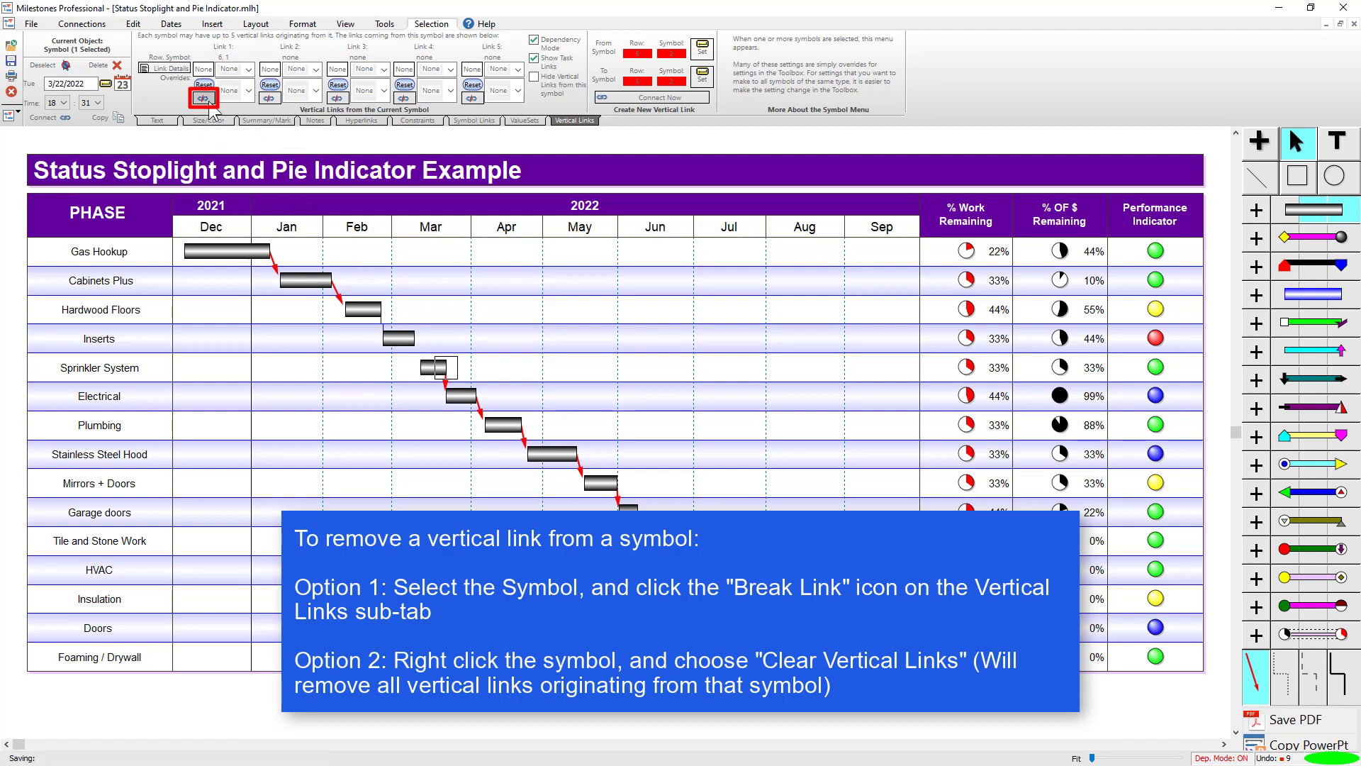
# Clear all vertical links originating from the end symbols of the Cabinets Plus and Gas Hookup bars
pyautogui.rightClick(334, 286)
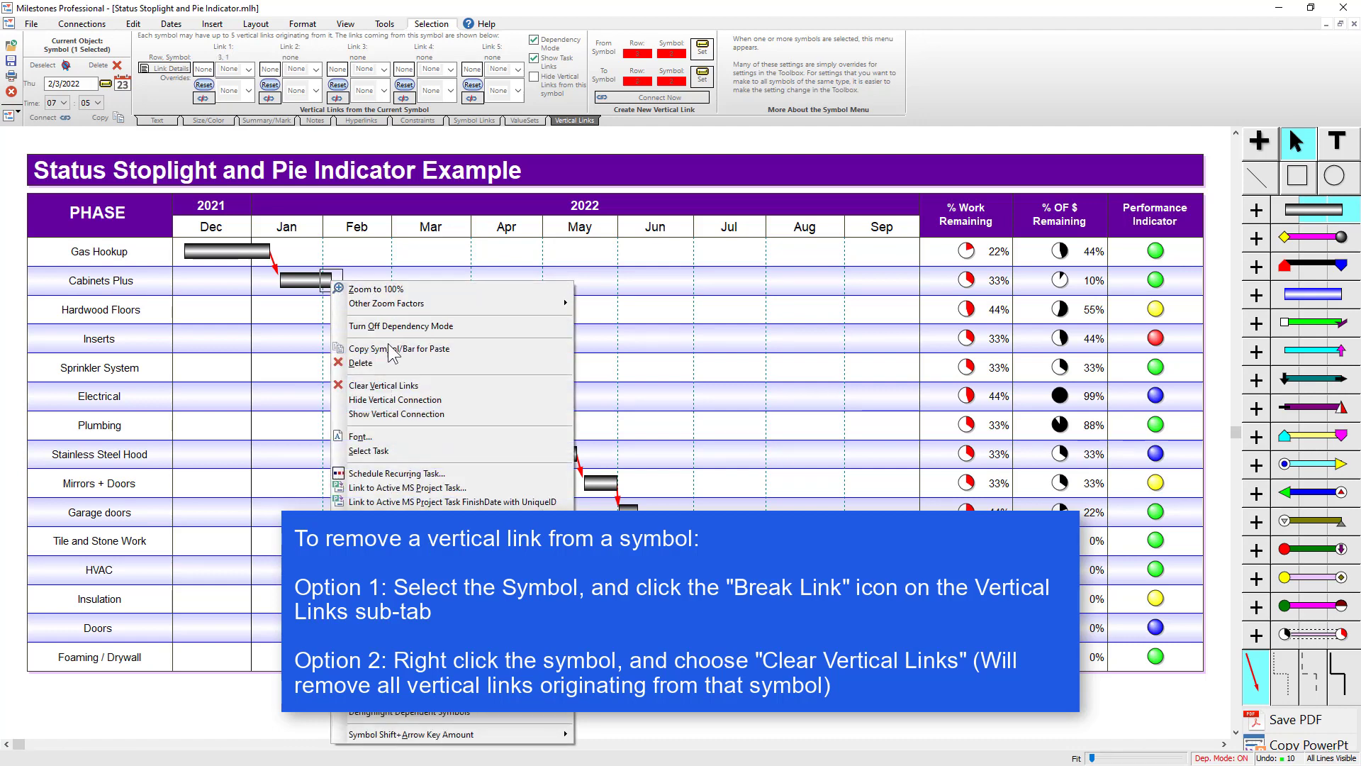
pyautogui.click(417, 386)
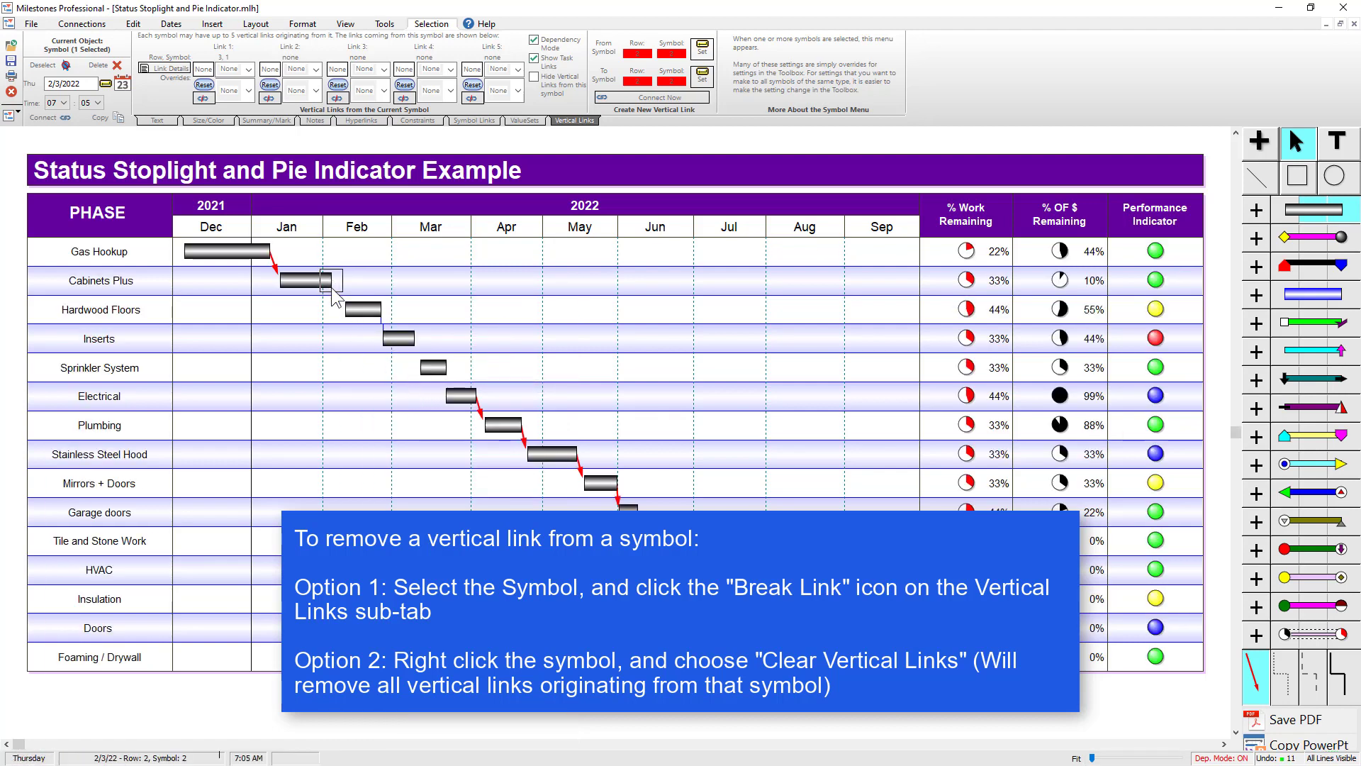
pyautogui.rightClick(270, 253)
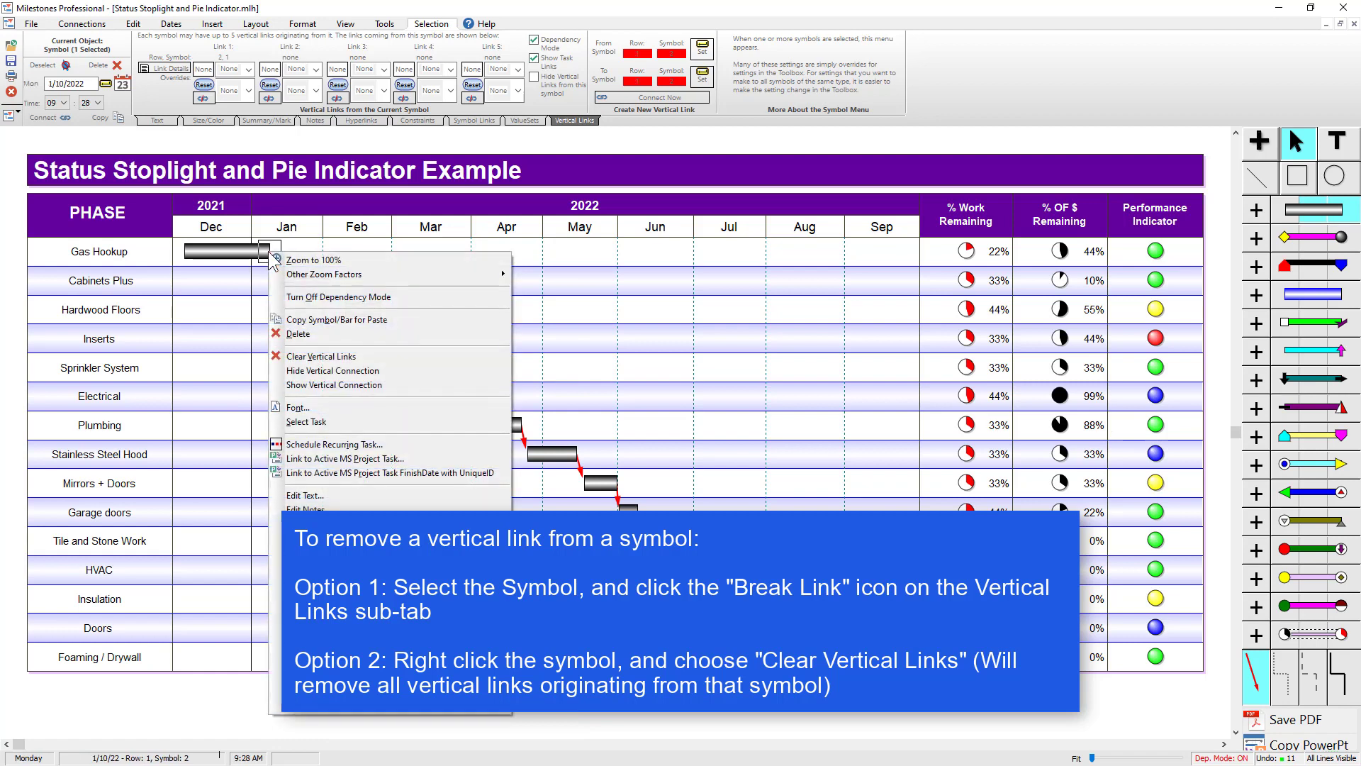
pyautogui.click(319, 356)
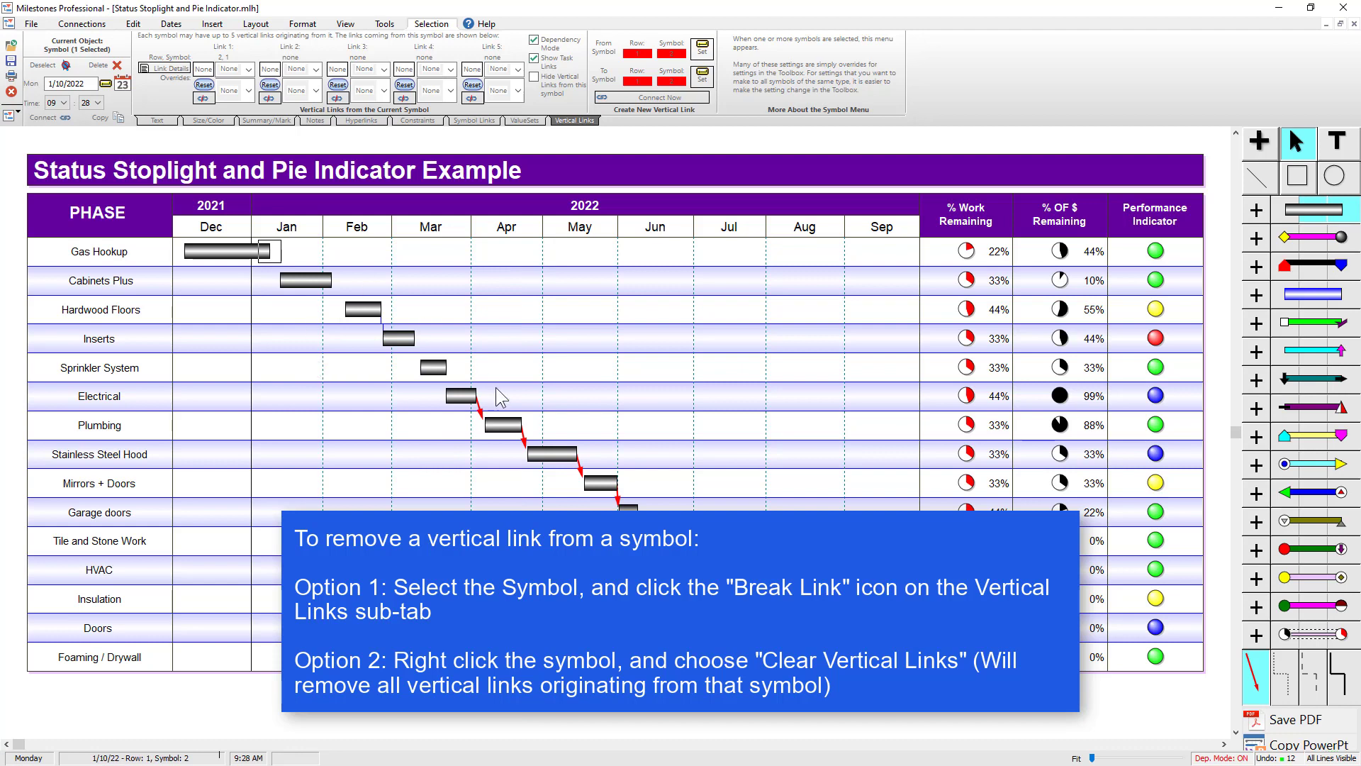
# Hide all vertical task links on the schedule, and show them again
pyautogui.click(346, 26)
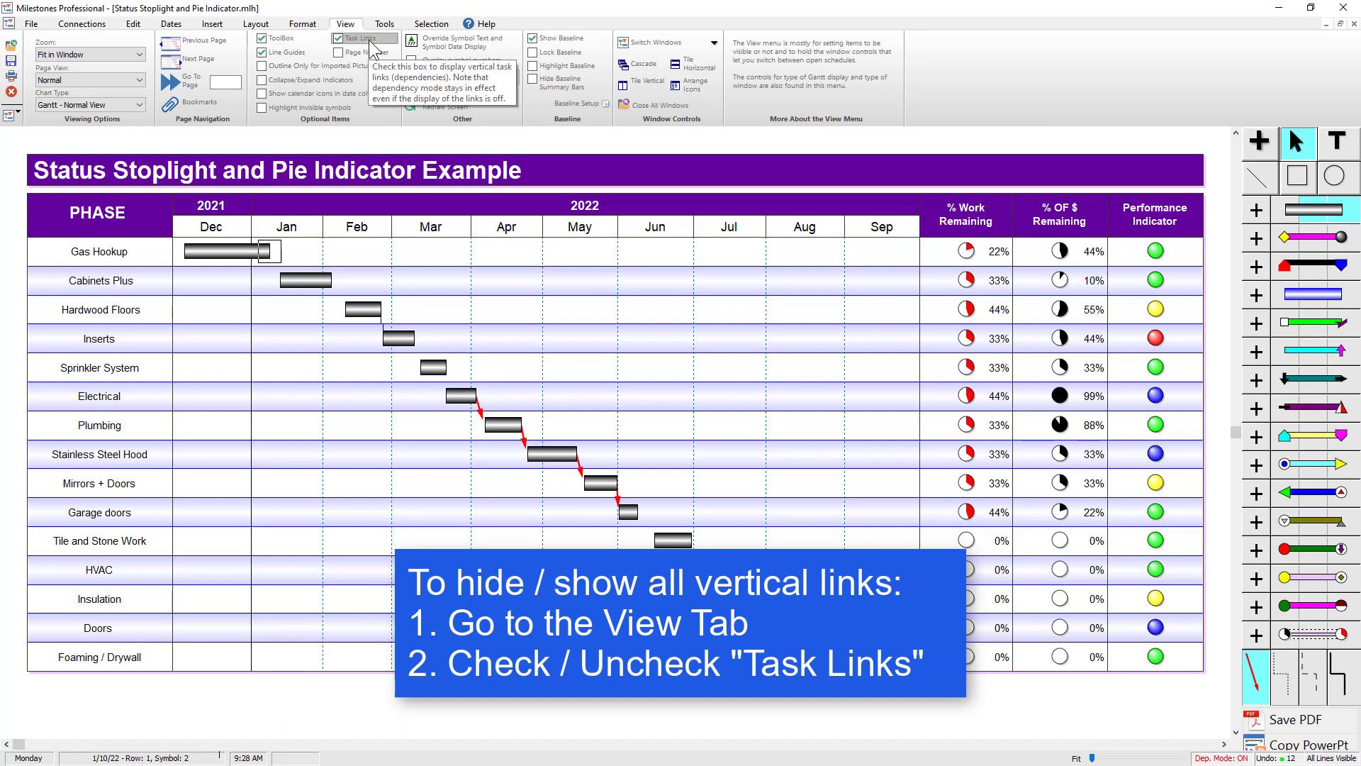
pyautogui.click(369, 39)
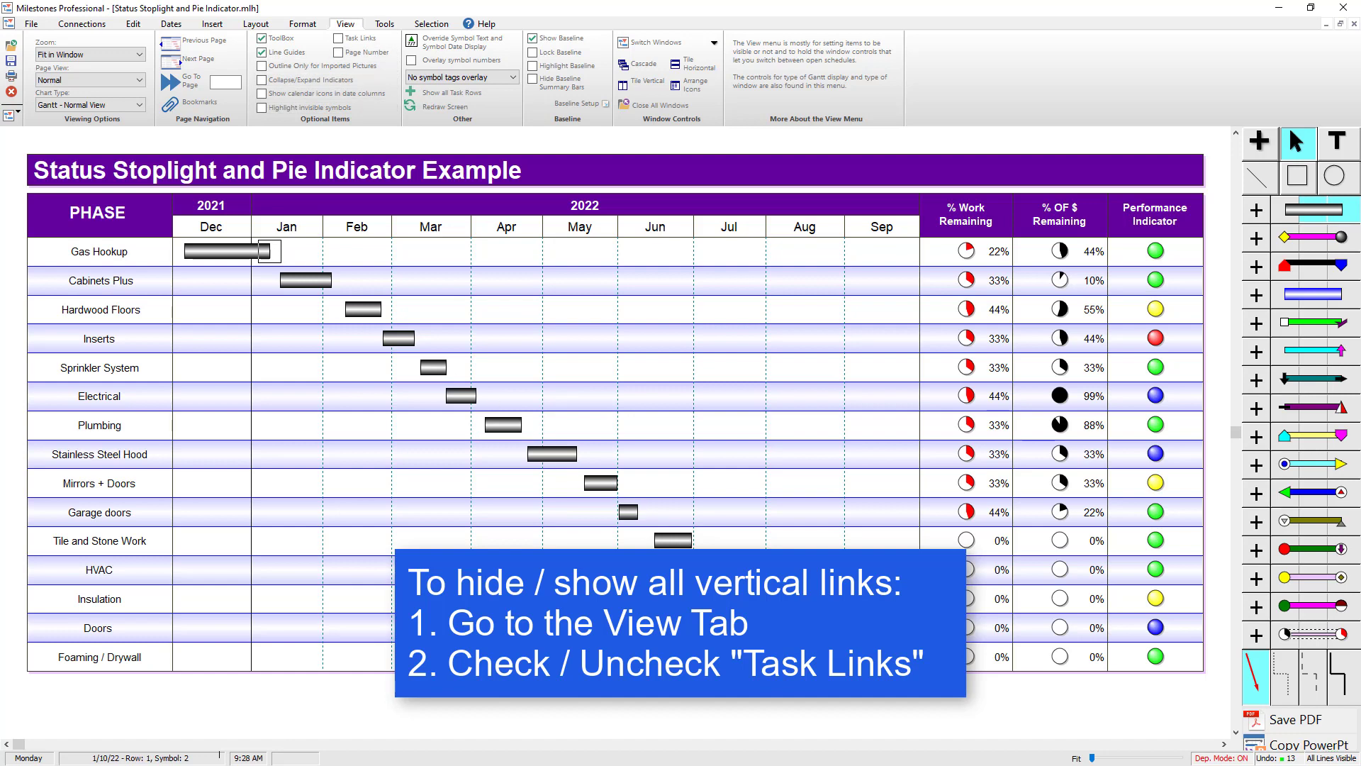
pyautogui.click(359, 39)
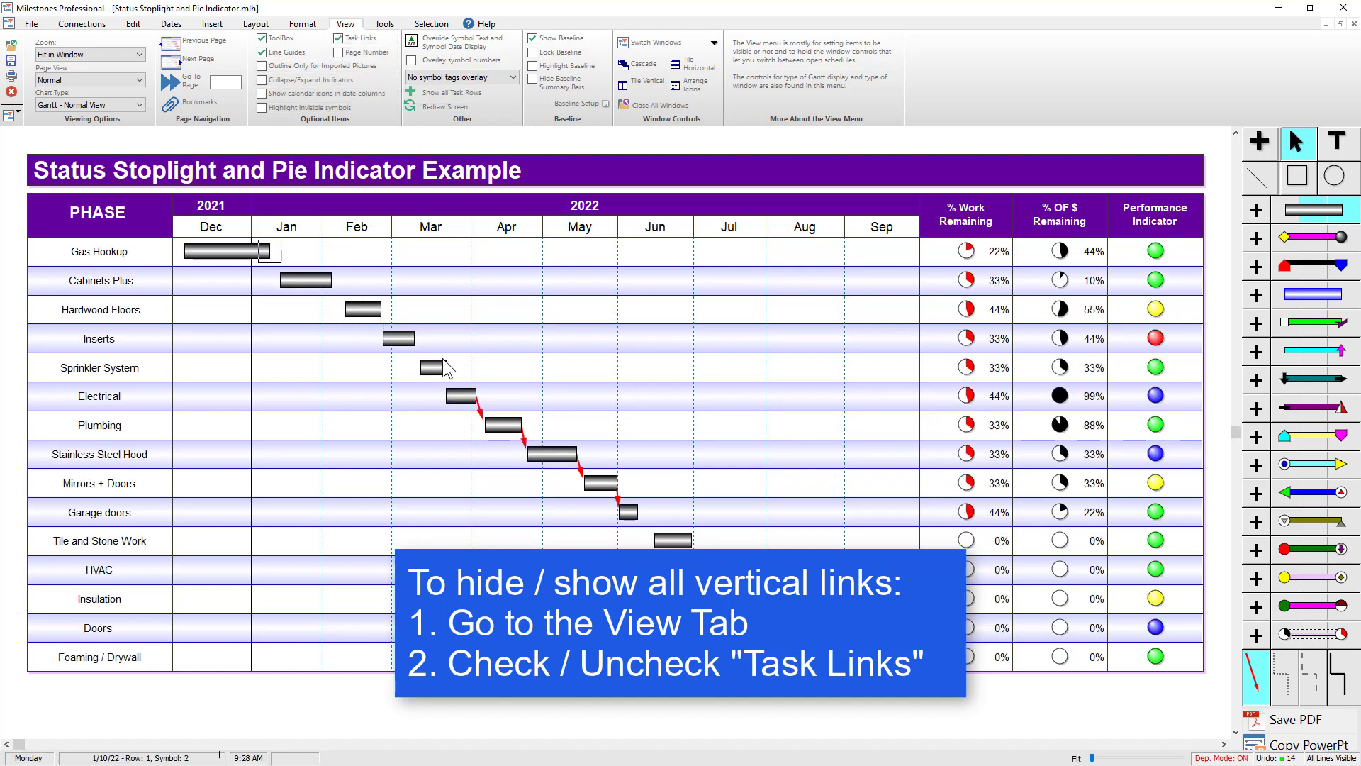